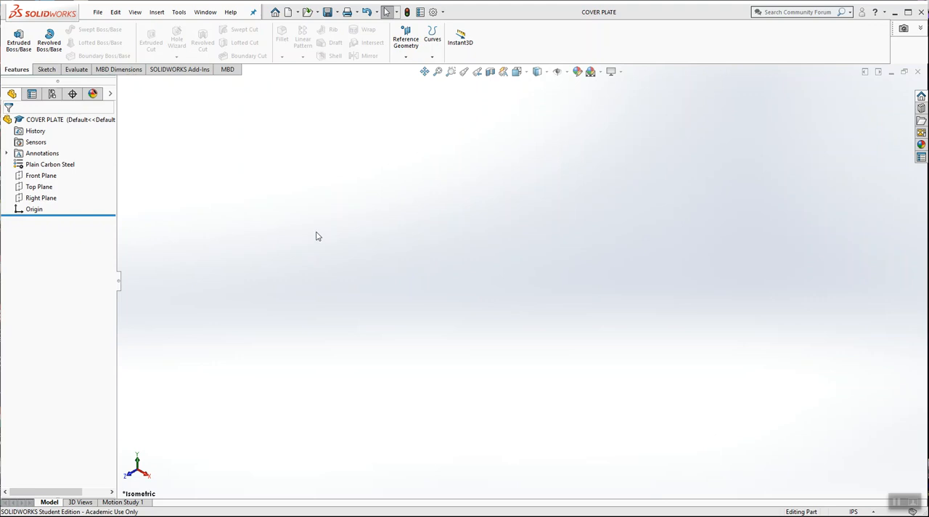
Step: Start a sketch on the Top Plane and draw a circle centred on the origin with a radius of about 0.47 in
{"action": "right_click", "coordinate": [41, 189]}
{"action": "left_click", "coordinate": [51, 174]}
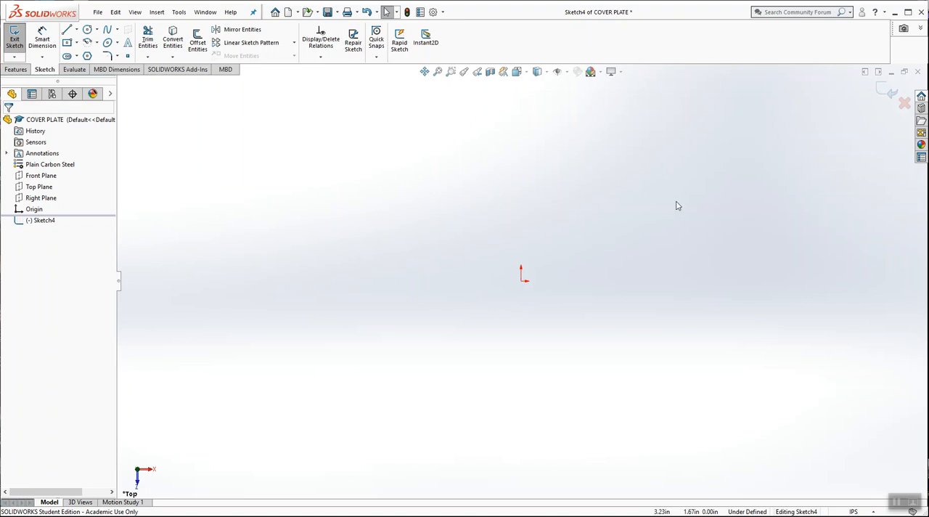
{"action": "scroll", "coordinate": [726, 209], "scroll_direction": "down", "scroll_amount": 2}
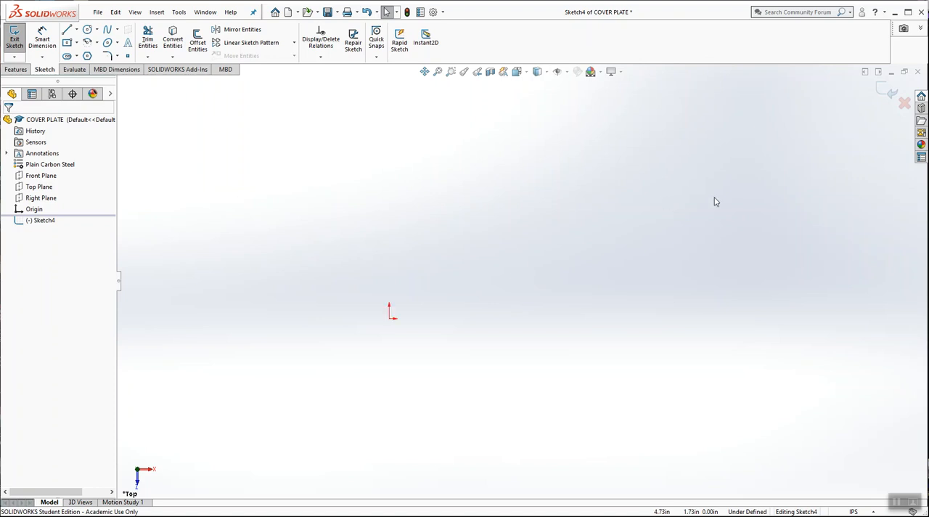
{"action": "left_click", "coordinate": [87, 31]}
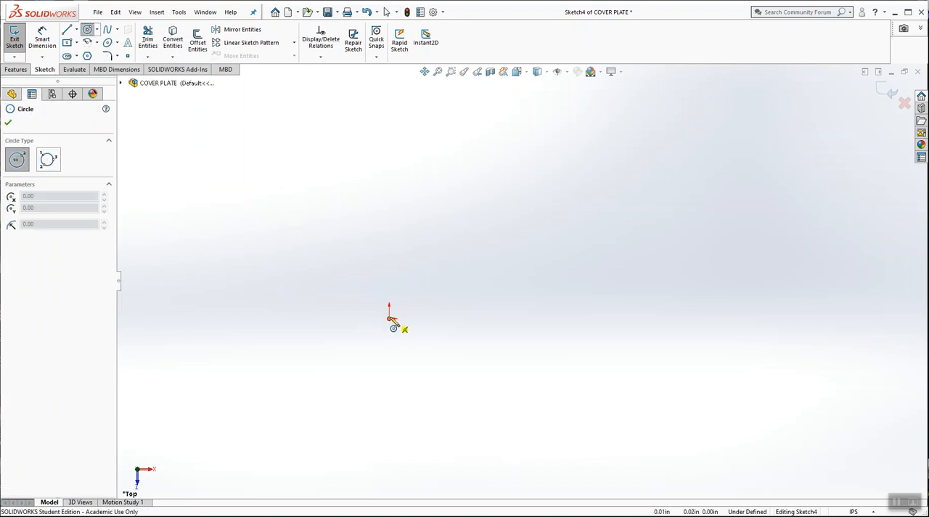
{"action": "left_click_drag", "start_coordinate": [390, 319], "coordinate": [413, 352]}
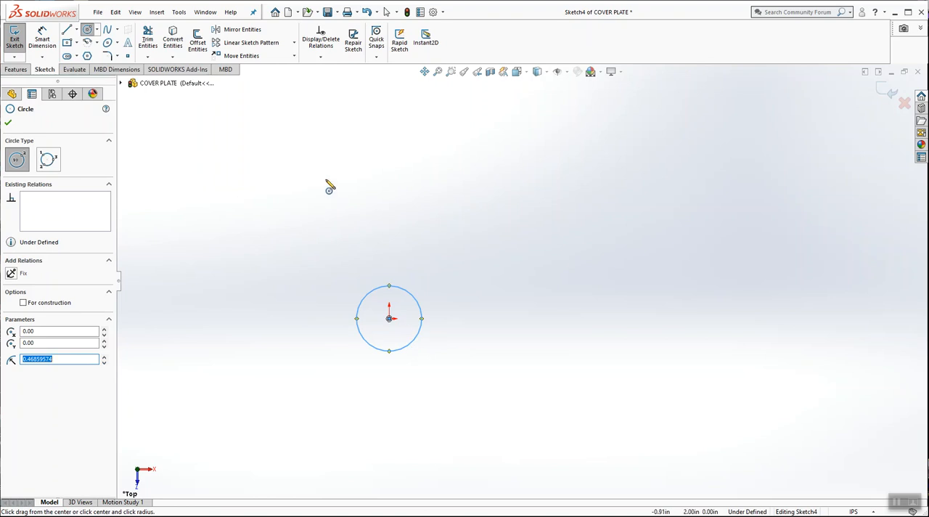
Step: Dimension the circle at the origin with a diameter of 0.8 in
{"action": "left_click", "coordinate": [44, 36]}
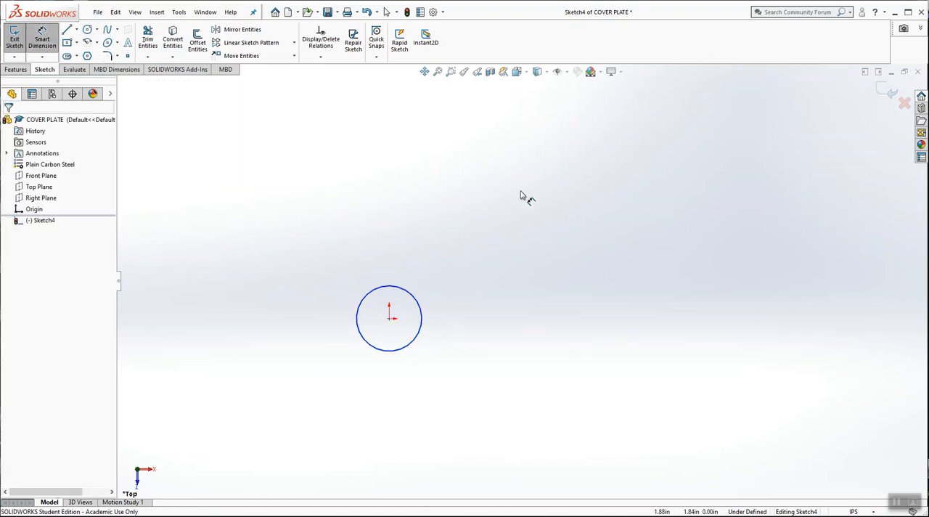
{"action": "left_click", "coordinate": [407, 291]}
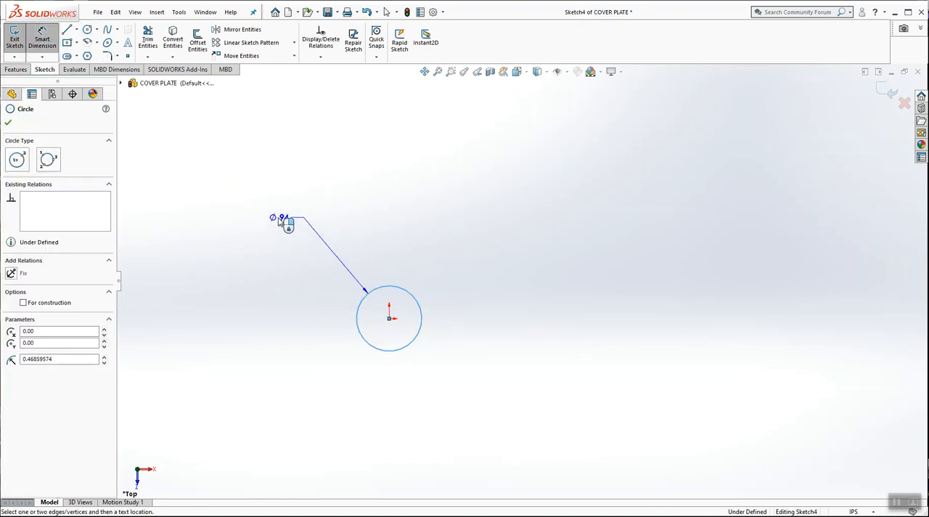
{"action": "left_click", "coordinate": [281, 218]}
{"action": "type", "text": ".8"}
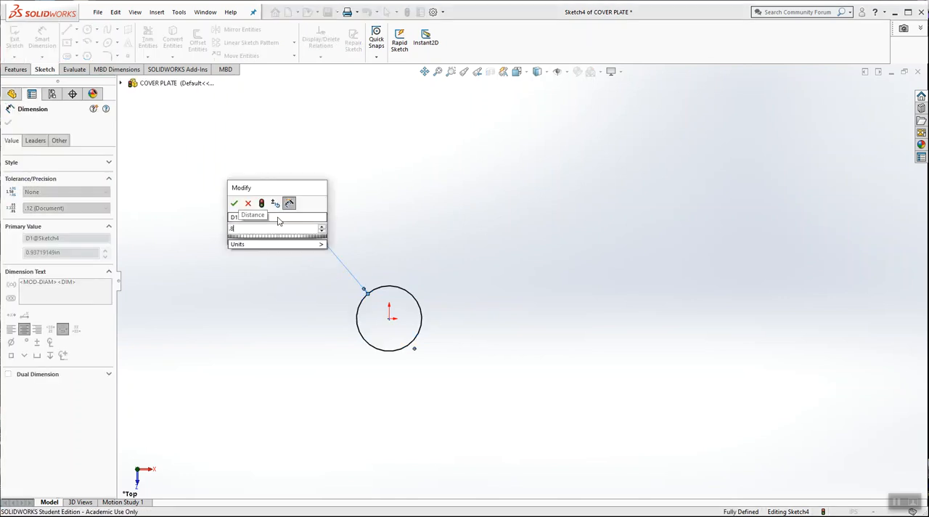
{"action": "key", "text": "Return"}
Step: Sketch a horizontal centerline about 4.26 in long from the origin toward positive X
{"action": "scroll", "coordinate": [350, 208], "scroll_direction": "up", "scroll_amount": 3}
{"action": "scroll", "coordinate": [626, 281], "scroll_direction": "down", "scroll_amount": 2}
{"action": "left_click", "coordinate": [78, 32]}
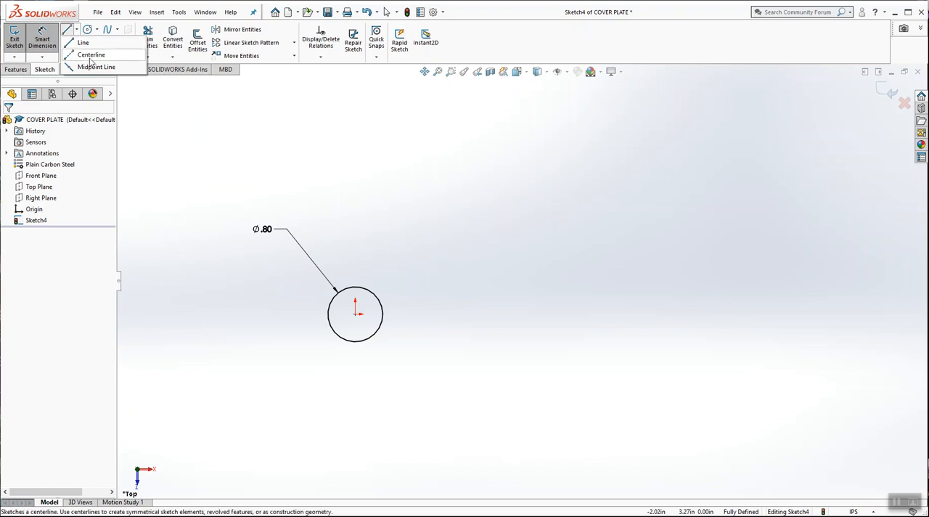
{"action": "left_click", "coordinate": [90, 56]}
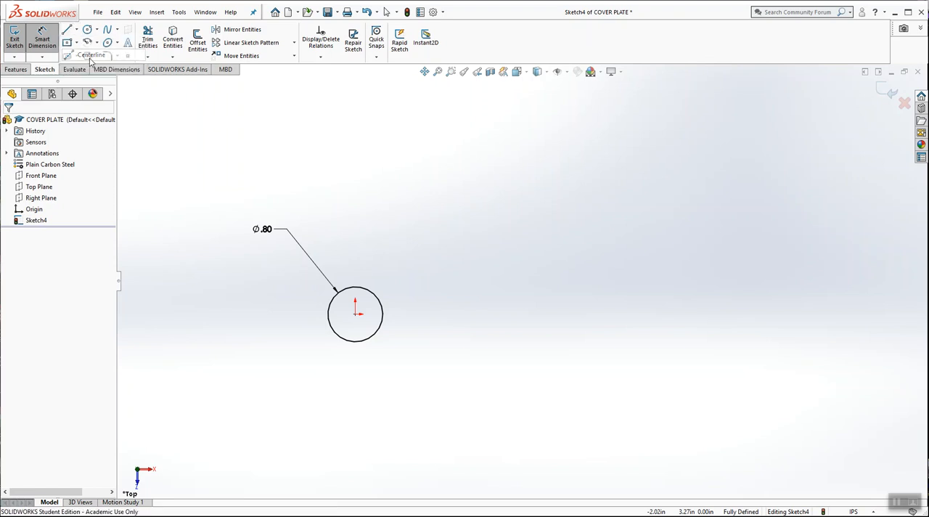
{"action": "left_click", "coordinate": [356, 314]}
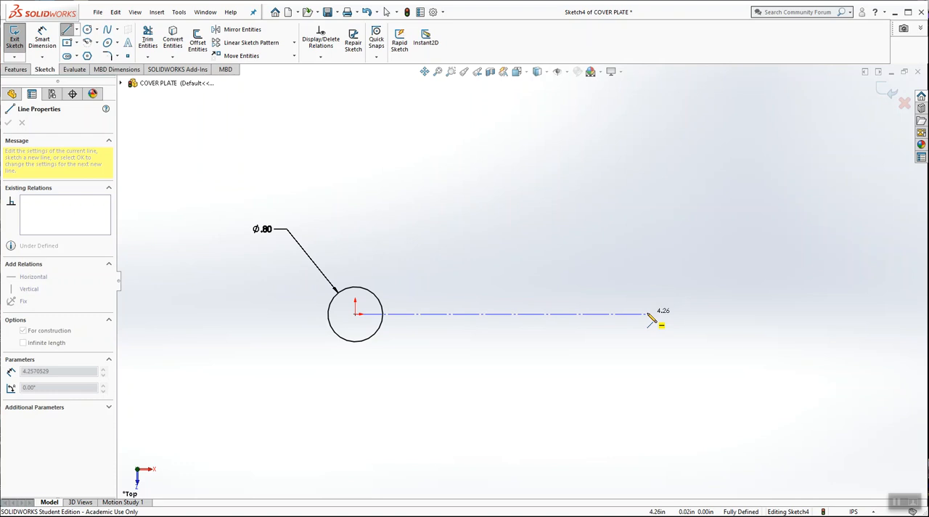
{"action": "left_click", "coordinate": [649, 314]}
{"action": "key", "text": "Escape"}
Step: Dimension the centerline's length as 4.8 in, placing the dimension above the line
{"action": "left_click", "coordinate": [42, 40]}
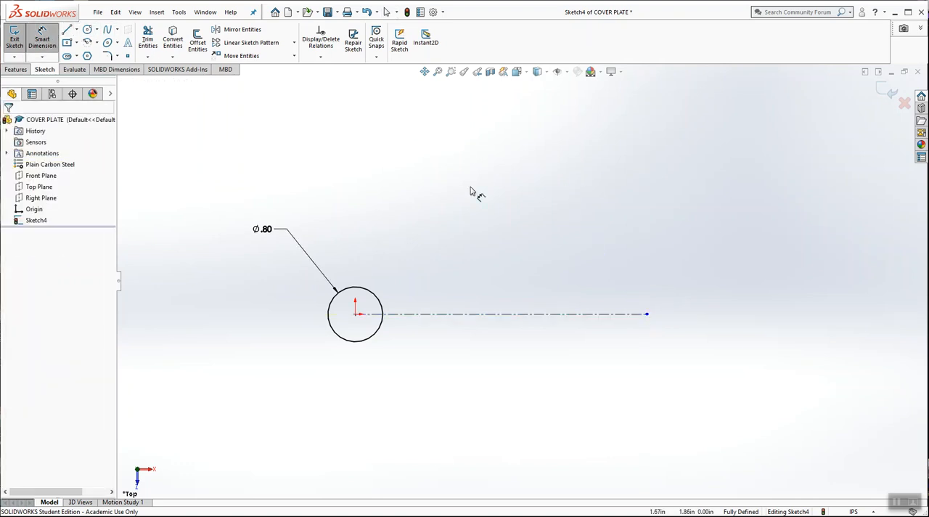
{"action": "left_click", "coordinate": [556, 314]}
{"action": "left_click", "coordinate": [541, 236]}
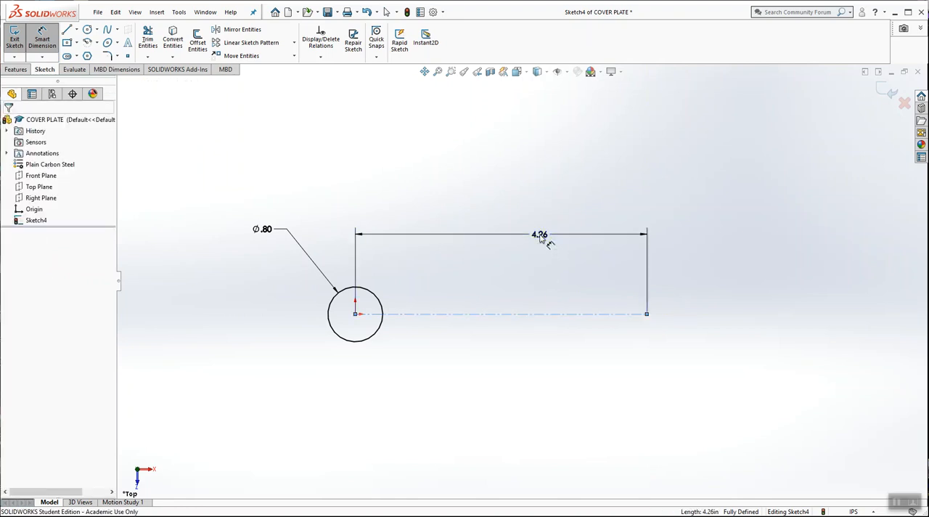
{"action": "type", "text": "4.8"}
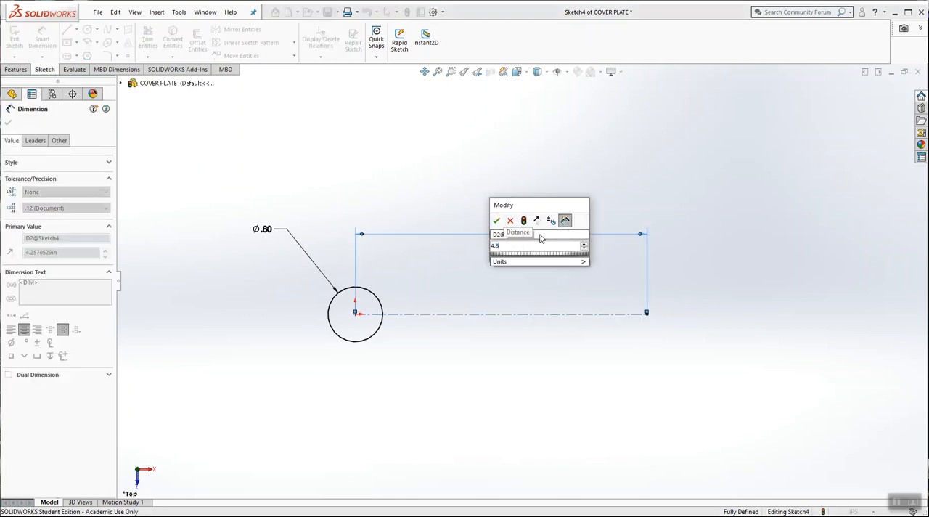
{"action": "key", "text": "Return"}
{"action": "left_click", "coordinate": [518, 173]}
{"action": "scroll", "coordinate": [520, 175], "scroll_direction": "up", "scroll_amount": 1}
{"action": "scroll", "coordinate": [692, 247], "scroll_direction": "down", "scroll_amount": 1}
{"action": "key", "text": "Escape"}
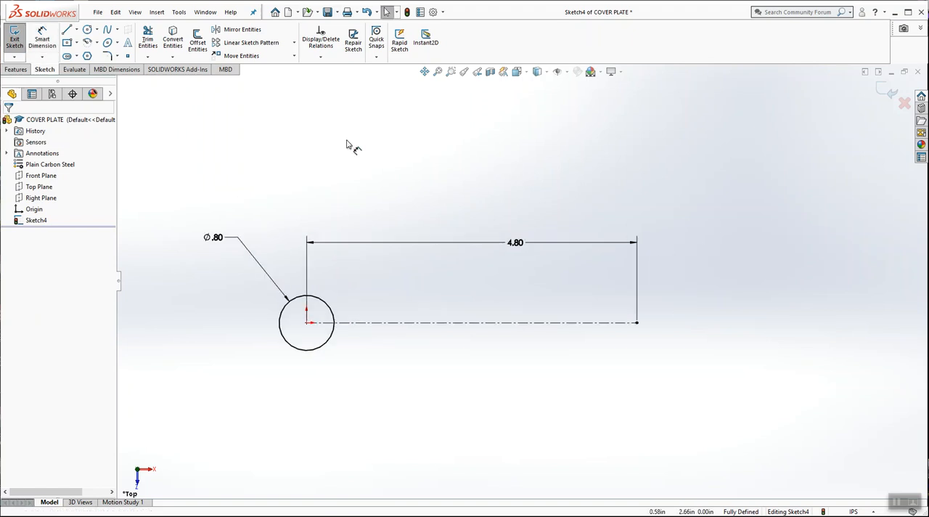
Step: Sketch a second circle centred on the free end of the centerline, slightly smaller than the circle at the origin
{"action": "left_click", "coordinate": [87, 29]}
{"action": "left_click", "coordinate": [637, 322]}
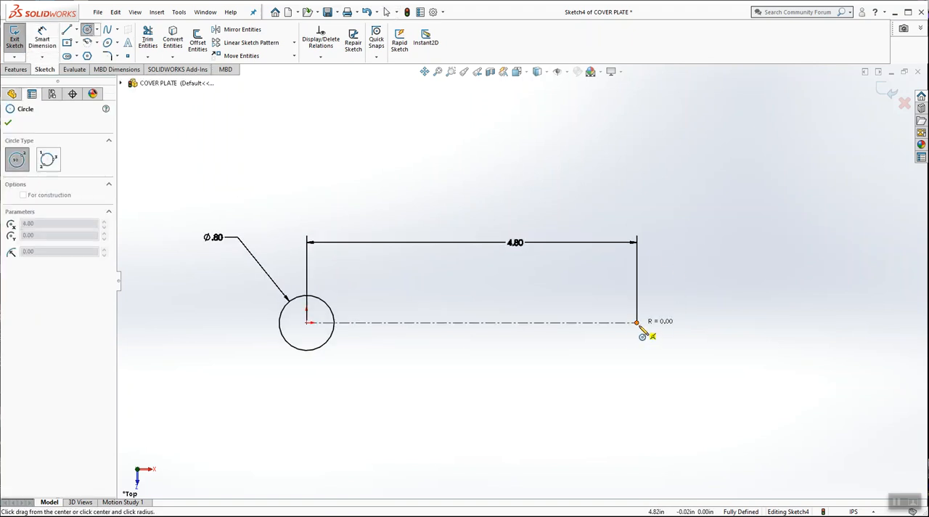
{"action": "left_click", "coordinate": [647, 349]}
{"action": "key", "text": "Escape"}
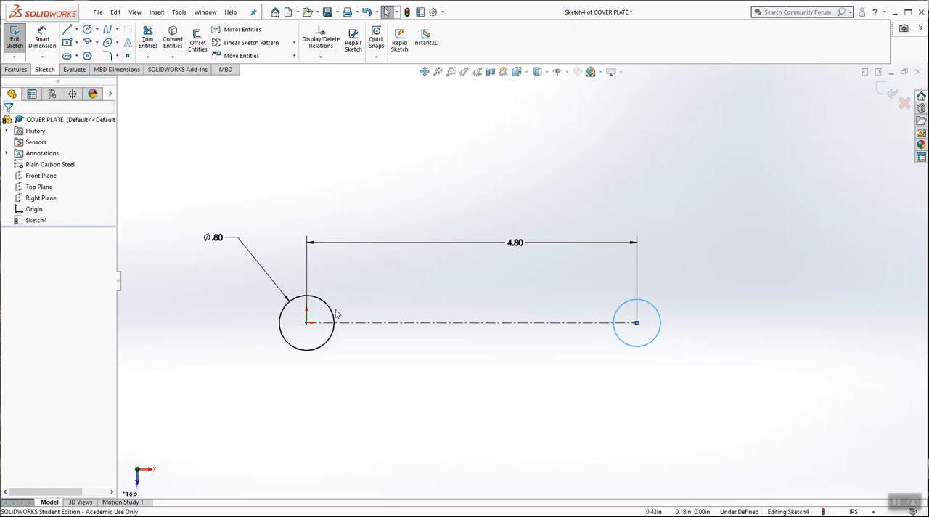
Step: Add an Equal relation between the circle at the origin and the circle at the centerline's far end
{"action": "left_click", "coordinate": [320, 56]}
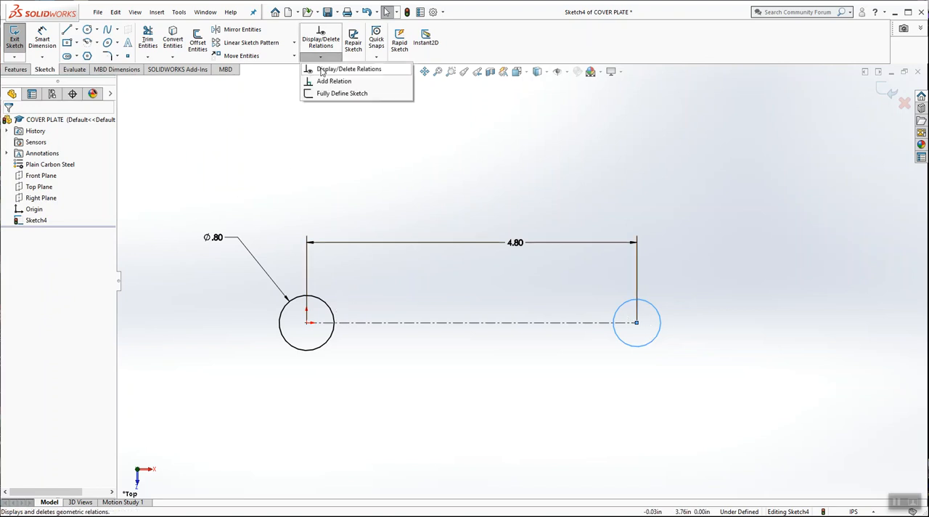
{"action": "left_click", "coordinate": [329, 81]}
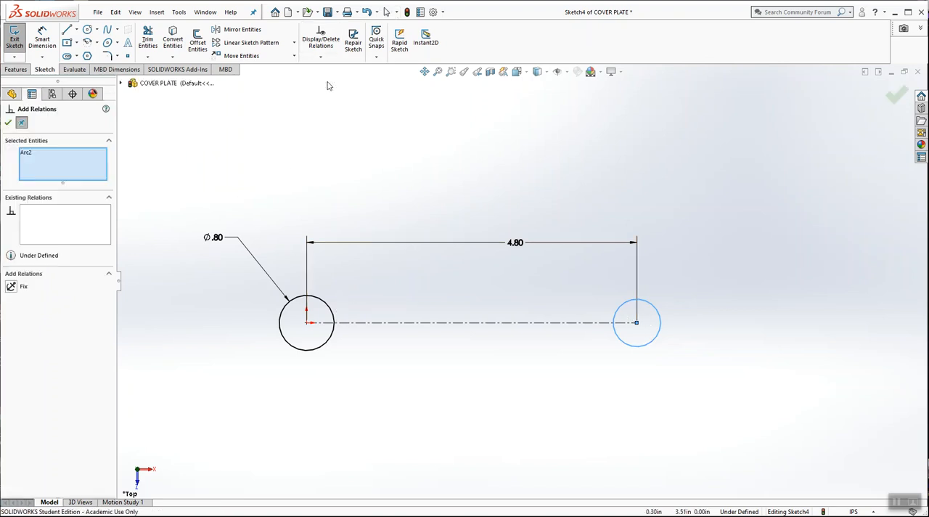
{"action": "left_click", "coordinate": [329, 311]}
{"action": "left_click", "coordinate": [37, 161]}
{"action": "left_click", "coordinate": [37, 153]}
{"action": "left_click", "coordinate": [11, 324]}
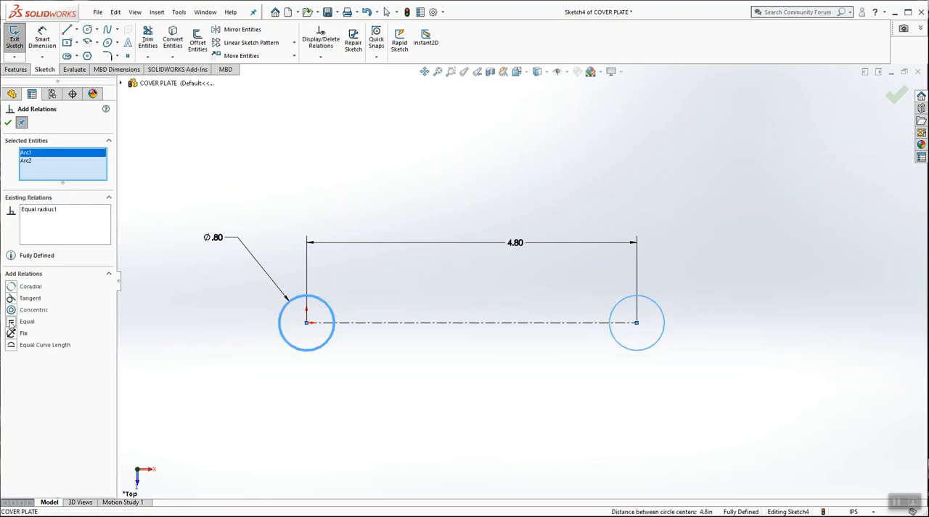
{"action": "left_click", "coordinate": [9, 124]}
{"action": "left_click", "coordinate": [448, 135]}
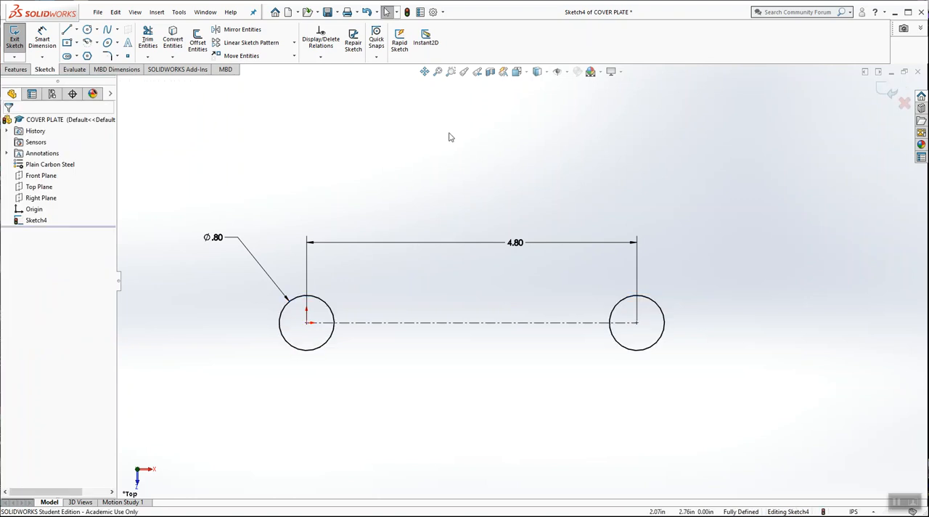
Step: Sketch a third circle with a radius of about 0.55 in, below and to the left of the circle at the origin
{"action": "scroll", "coordinate": [494, 312], "scroll_direction": "up", "scroll_amount": 2}
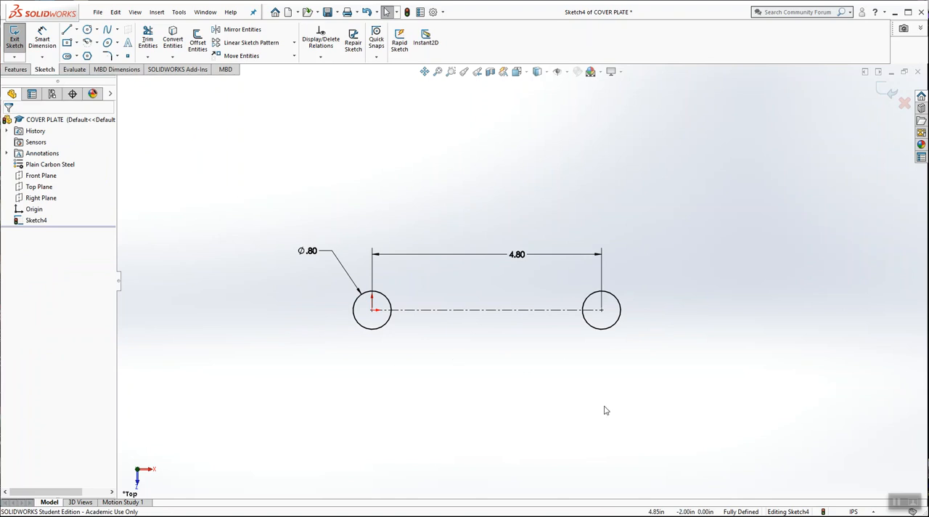
{"action": "left_click", "coordinate": [87, 30]}
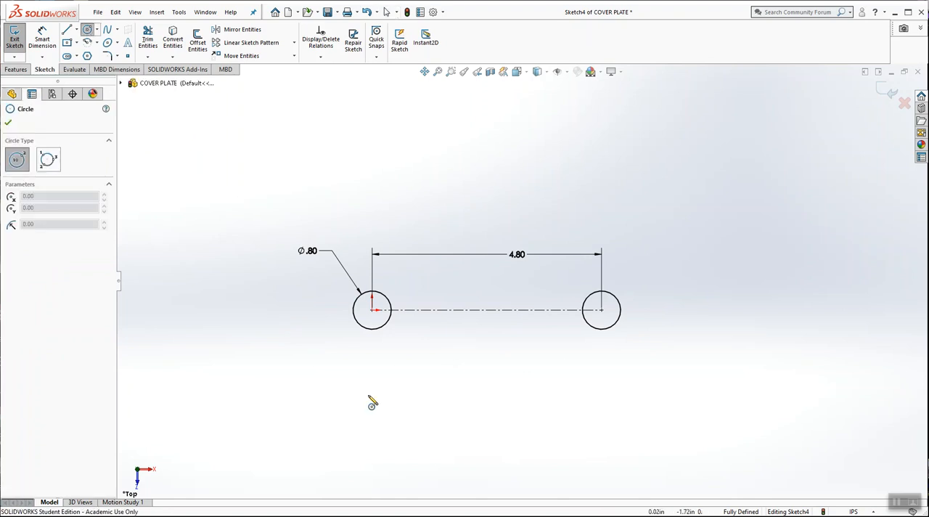
{"action": "left_click", "coordinate": [320, 415]}
{"action": "left_click", "coordinate": [340, 419]}
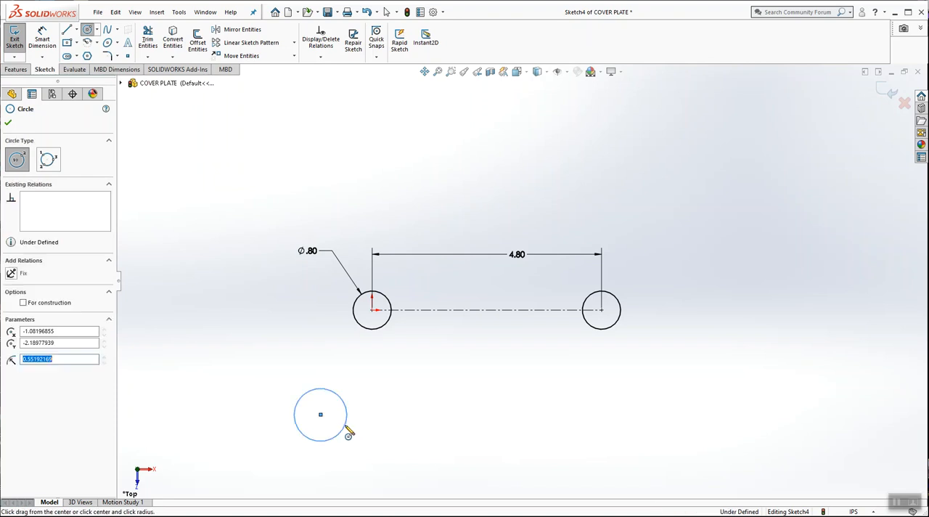
{"action": "key", "text": "Escape"}
{"action": "scroll", "coordinate": [366, 417], "scroll_direction": "down", "scroll_amount": 1}
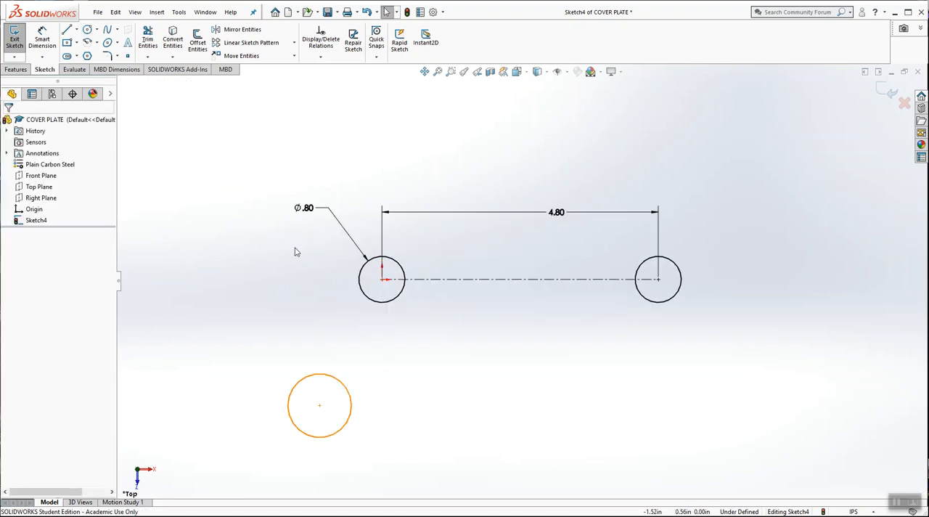
Step: Add an Equal relation between the lower third circle and the circle at the origin
{"action": "left_click", "coordinate": [320, 56]}
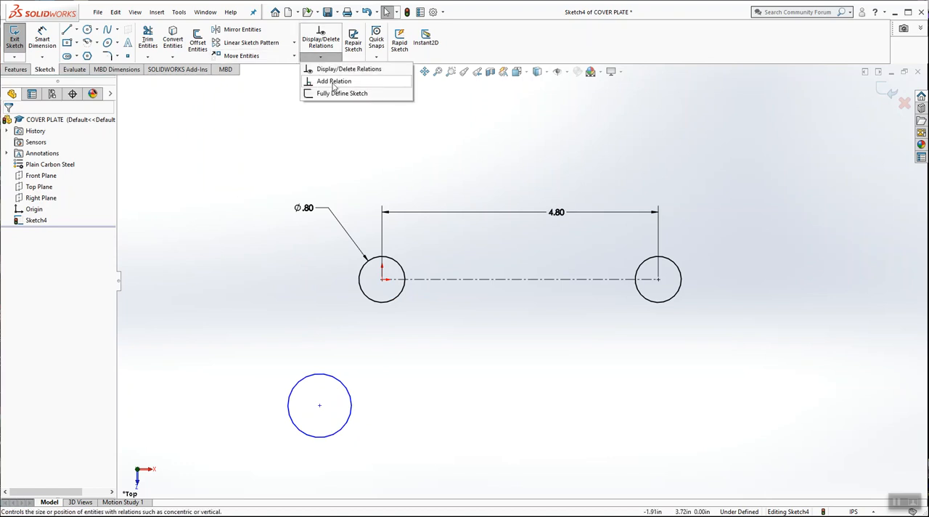
{"action": "left_click", "coordinate": [334, 78]}
{"action": "left_click", "coordinate": [342, 384]}
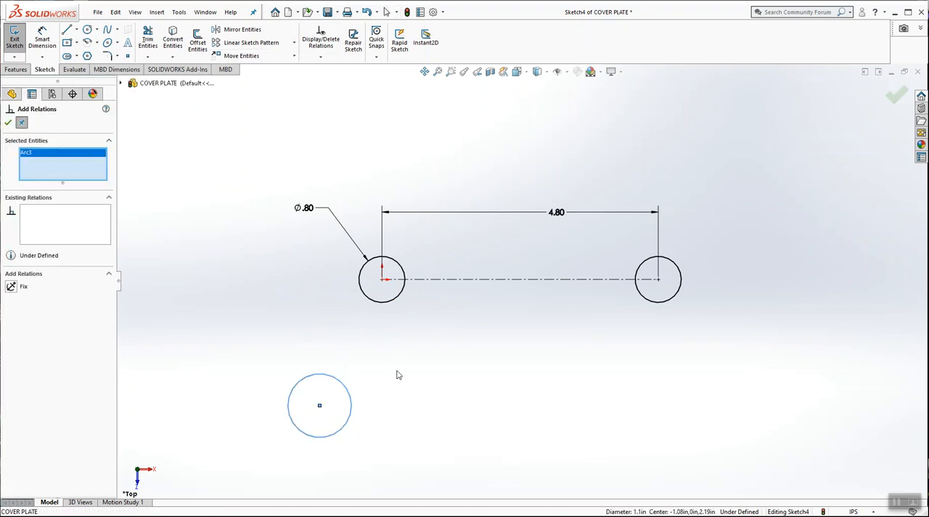
{"action": "left_click", "coordinate": [388, 306]}
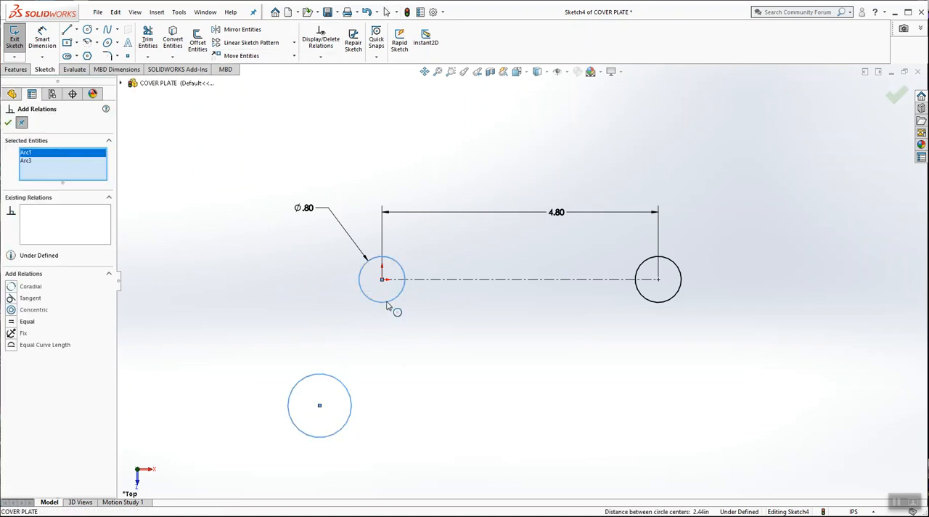
{"action": "left_click", "coordinate": [12, 323]}
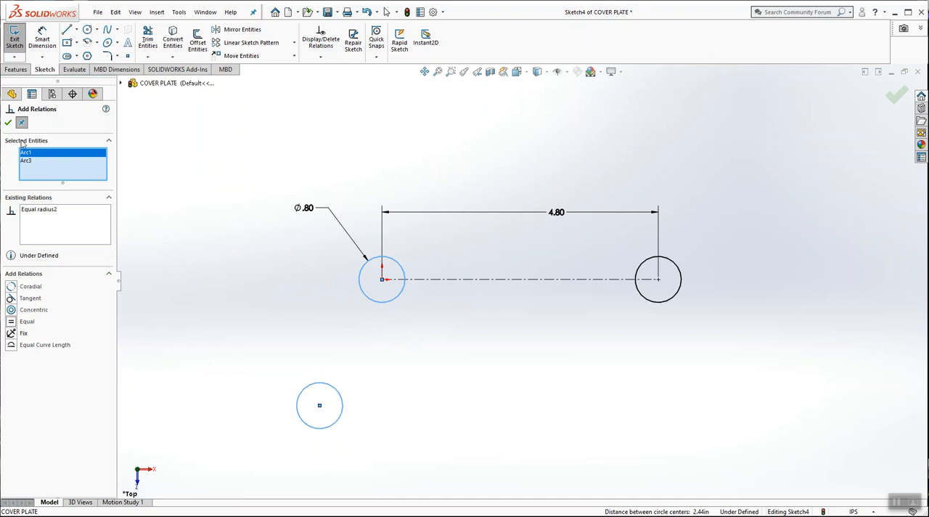
{"action": "left_click", "coordinate": [9, 123]}
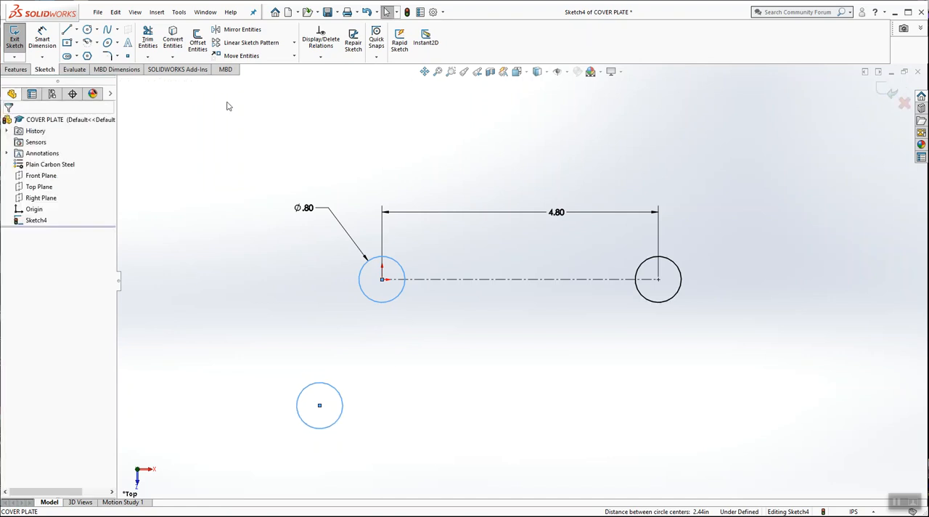
{"action": "left_click", "coordinate": [213, 103]}
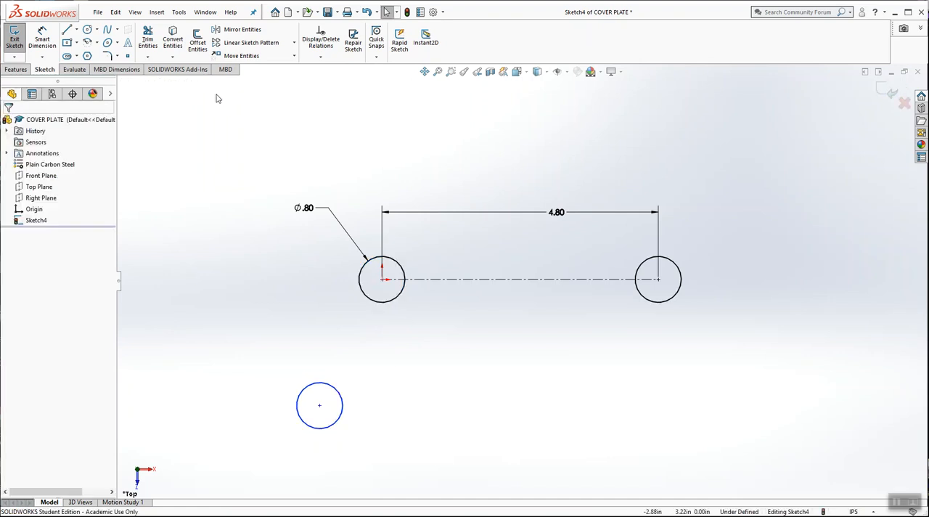
Step: Move the diameter dimension text farther left of the origin circle and shift the lower circle slightly up and left
{"action": "left_click_drag", "start_coordinate": [305, 209], "coordinate": [243, 229]}
{"action": "left_click_drag", "start_coordinate": [324, 405], "coordinate": [316, 393]}
{"action": "left_click", "coordinate": [199, 310]}
Step: Dimension the horizontal distance between the origin and the lower circle's center as 0.6 in, placed above the sketch
{"action": "left_click", "coordinate": [42, 40]}
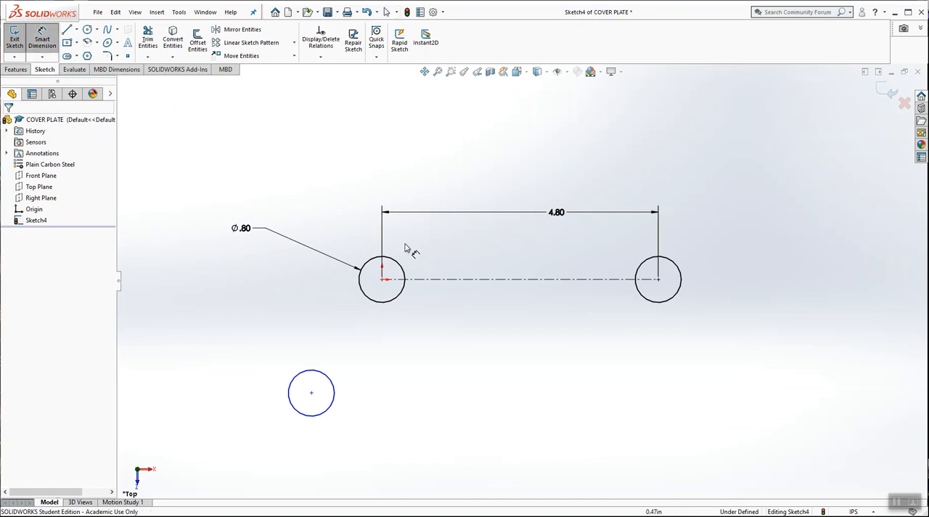
{"action": "left_click", "coordinate": [382, 281]}
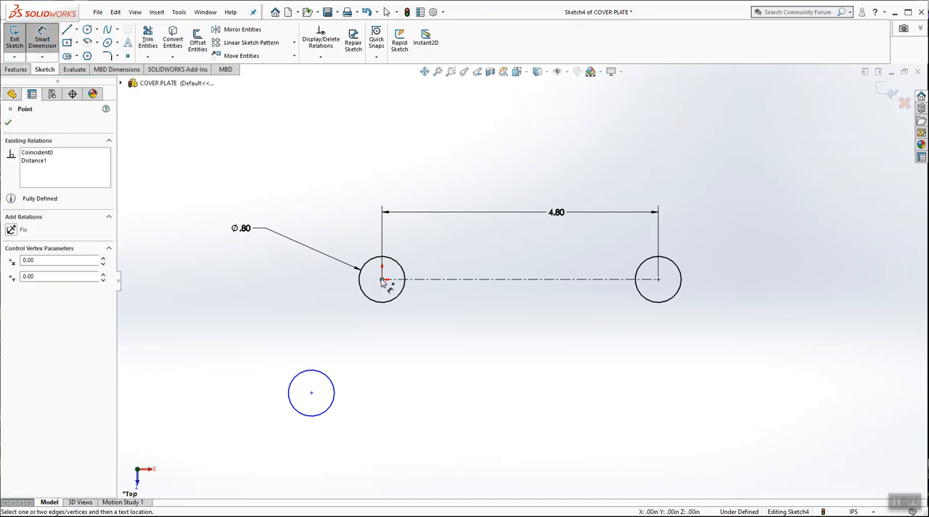
{"action": "left_click", "coordinate": [312, 393]}
{"action": "left_click", "coordinate": [347, 174]}
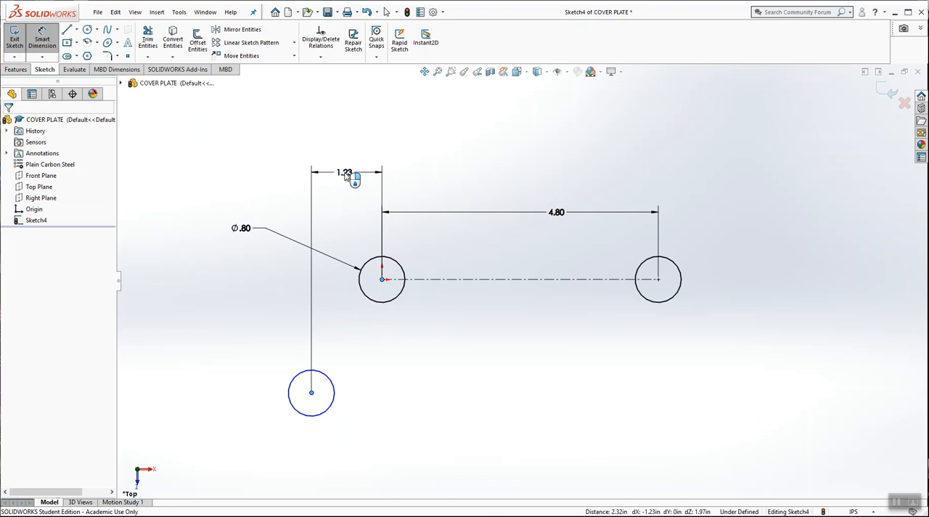
{"action": "type", "text": ".6"}
{"action": "key", "text": "Return"}
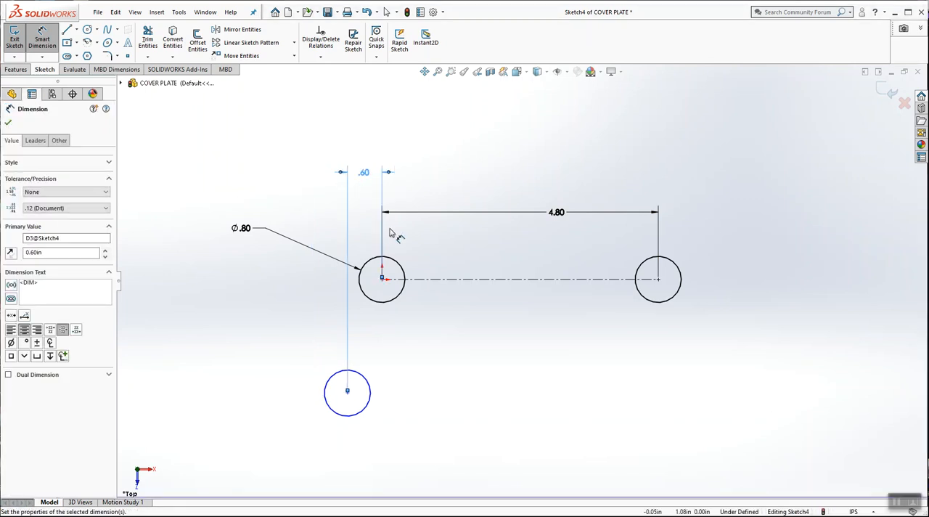
{"action": "left_click", "coordinate": [245, 369]}
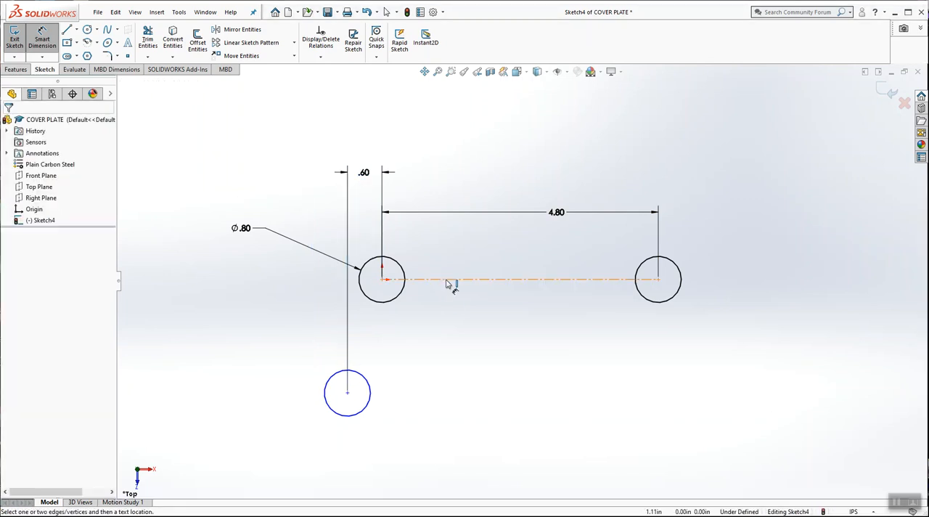
Step: Dimension the vertical distance between the upper centerline and the lower circle's center as 2.3 in, placed left of the sketch
{"action": "left_click", "coordinate": [446, 281]}
{"action": "left_click", "coordinate": [347, 392]}
{"action": "left_click", "coordinate": [243, 337]}
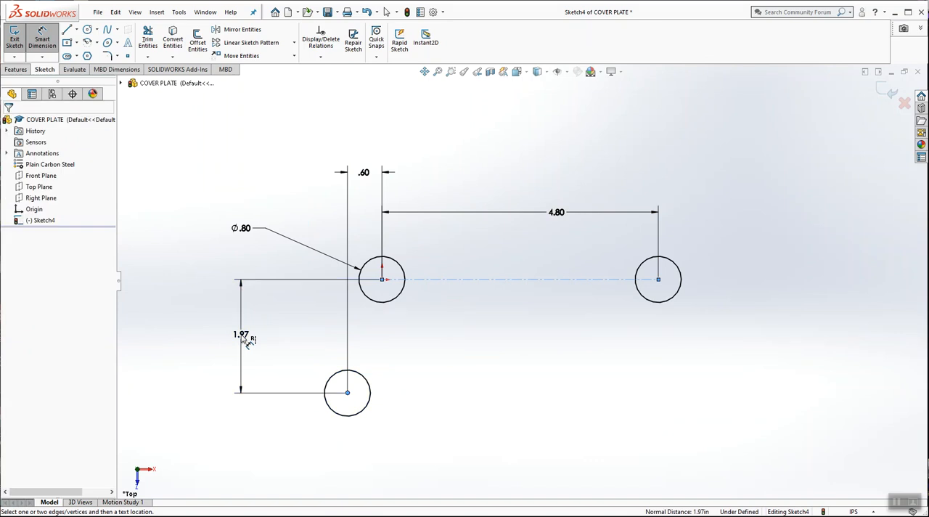
{"action": "type", "text": "2.3"}
{"action": "key", "text": "Return"}
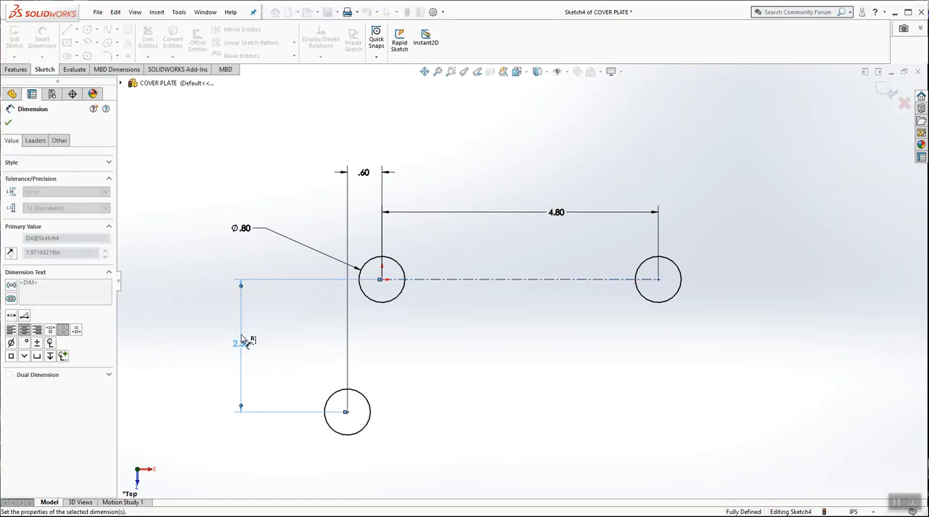
{"action": "left_click", "coordinate": [177, 273]}
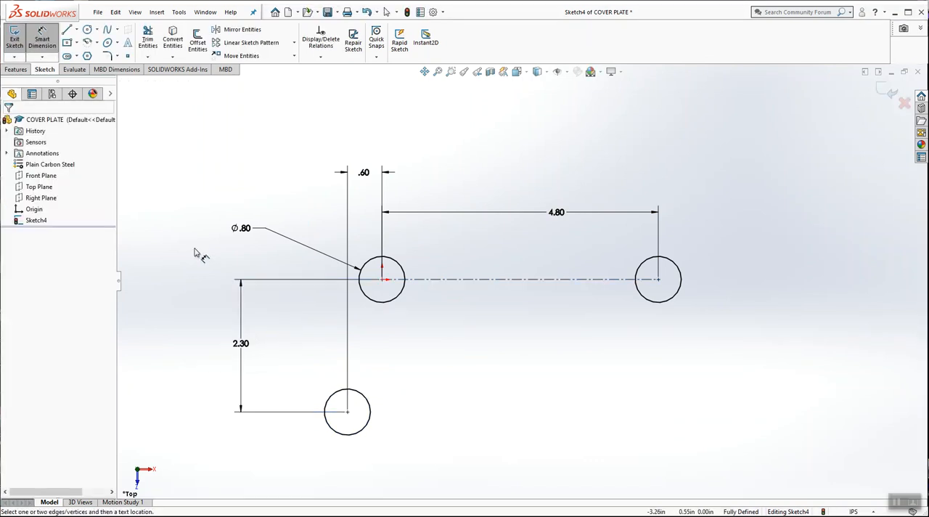
{"action": "key", "text": "Escape"}
Step: Sketch a horizontal centerline about 7.13 in long, running right from the center of the lower circle
{"action": "scroll", "coordinate": [704, 301], "scroll_direction": "up", "scroll_amount": 3}
{"action": "scroll", "coordinate": [631, 310], "scroll_direction": "down", "scroll_amount": 2}
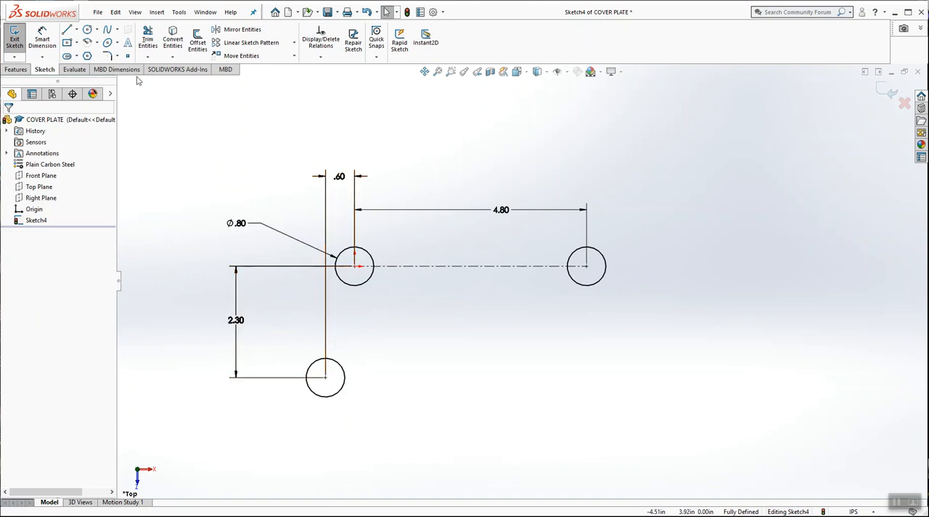
{"action": "left_click", "coordinate": [77, 30]}
{"action": "left_click", "coordinate": [97, 29]}
{"action": "left_click", "coordinate": [77, 29]}
{"action": "left_click", "coordinate": [102, 55]}
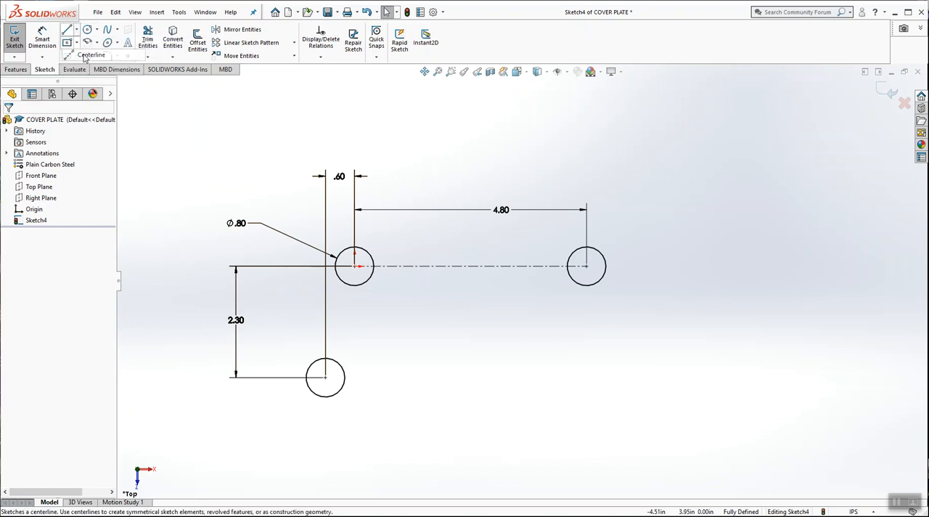
{"action": "left_click", "coordinate": [328, 377]}
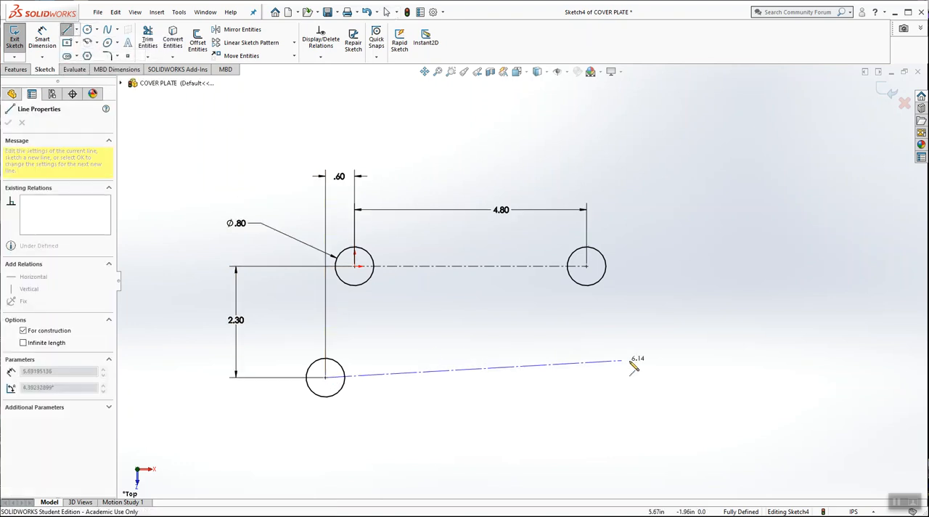
{"action": "left_click", "coordinate": [671, 377]}
{"action": "key", "text": "Escape"}
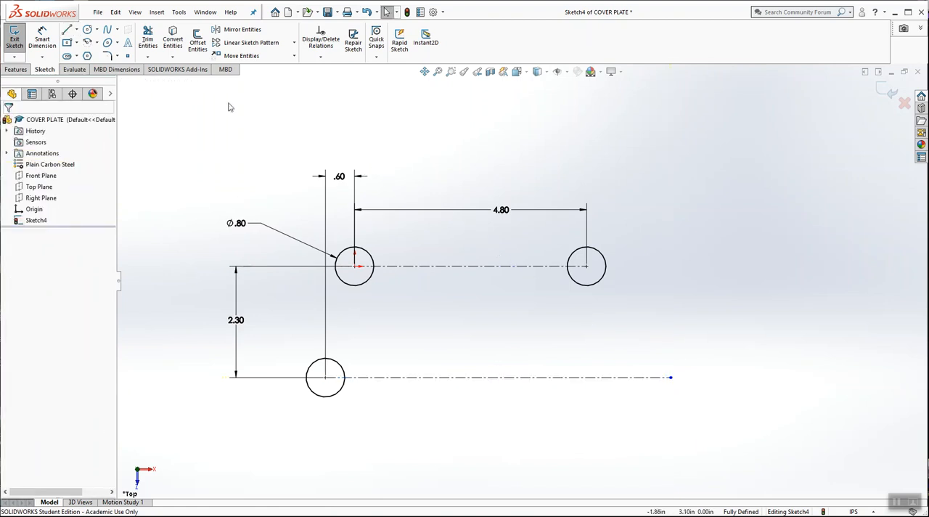
Step: Sketch a fourth circle with a radius of about 0.51 in, centered on the free end of the lower centerline
{"action": "left_click", "coordinate": [87, 29]}
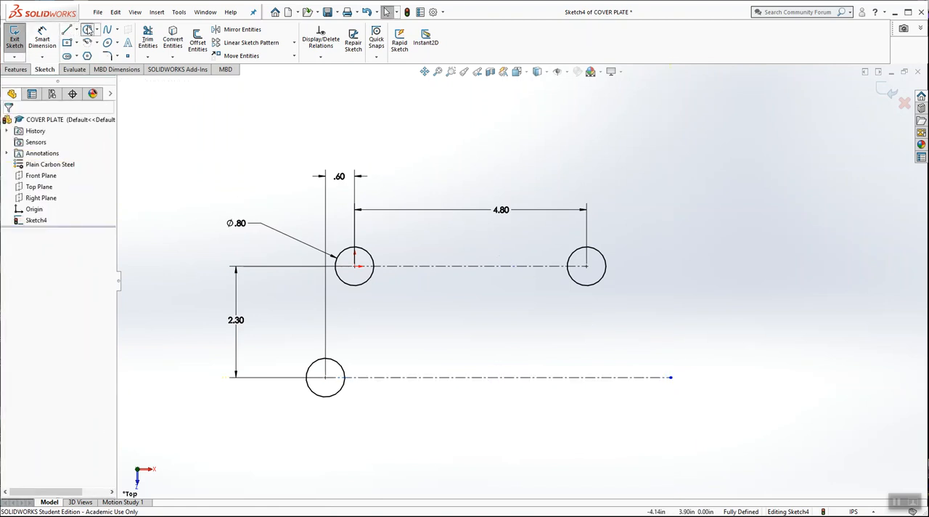
{"action": "left_click", "coordinate": [671, 378]}
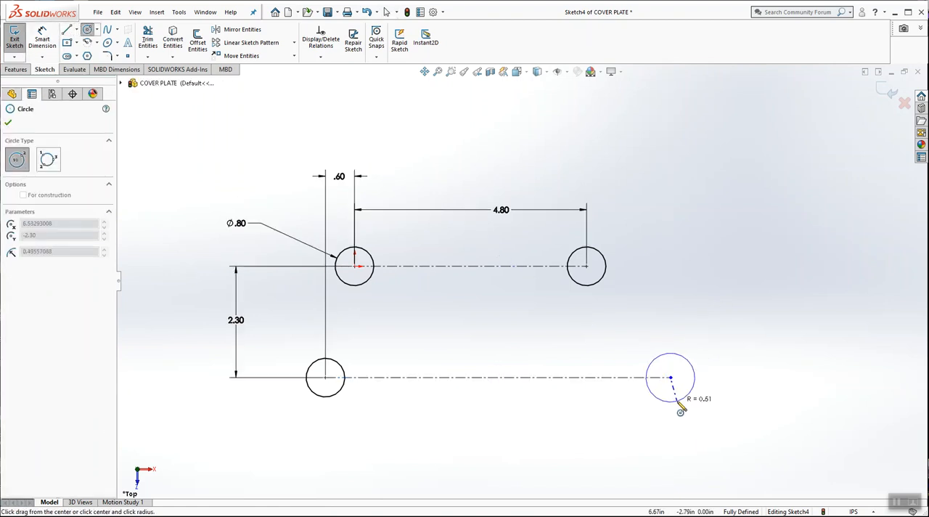
{"action": "left_click", "coordinate": [680, 404]}
Step: Add an Equal relation between the fourth circle and the lower-left circle
{"action": "left_click", "coordinate": [320, 56]}
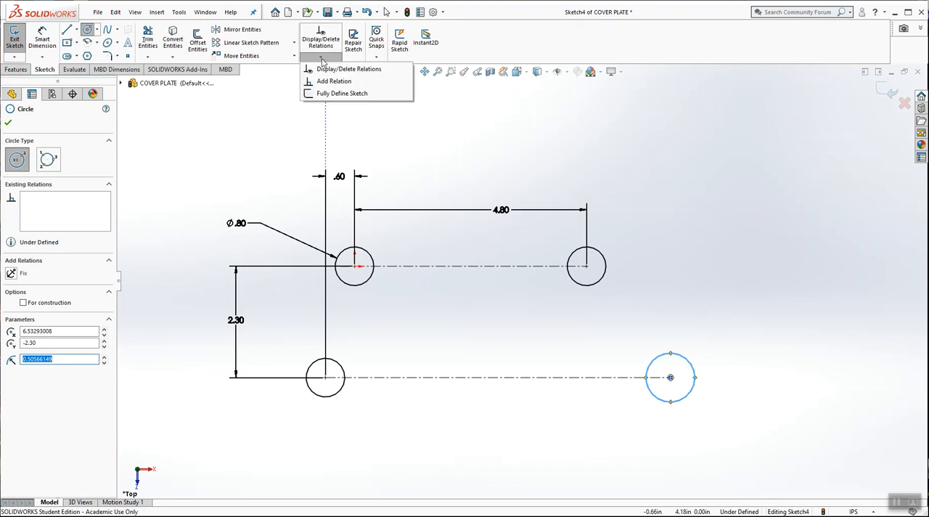
{"action": "left_click", "coordinate": [333, 82]}
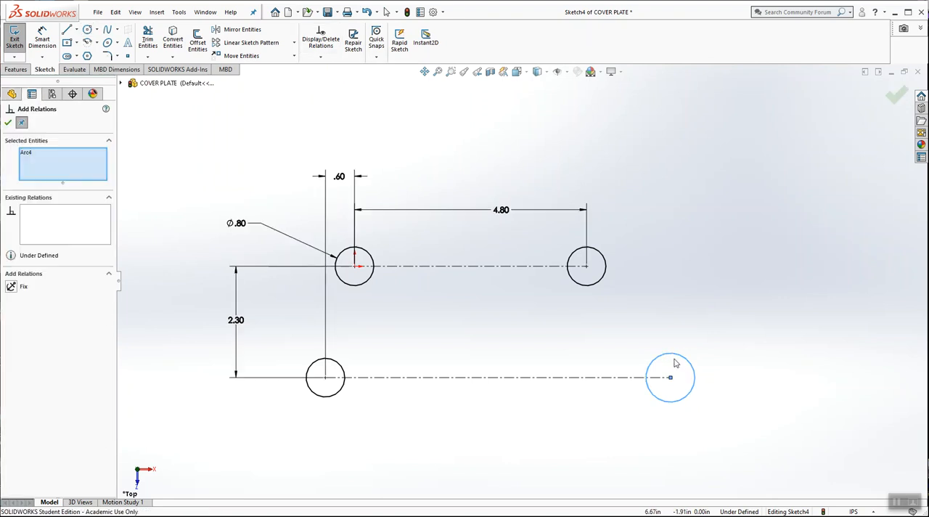
{"action": "left_click", "coordinate": [339, 393]}
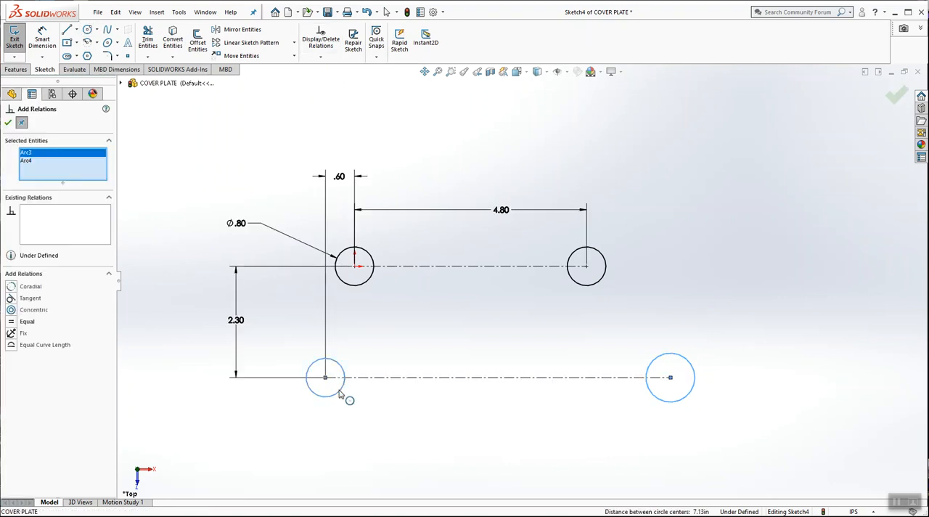
{"action": "left_click", "coordinate": [20, 322]}
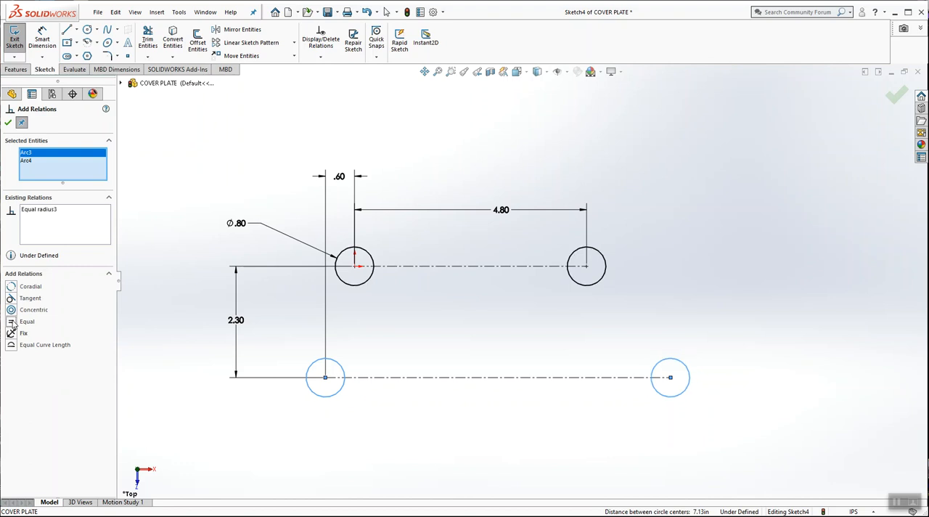
{"action": "left_click", "coordinate": [8, 123]}
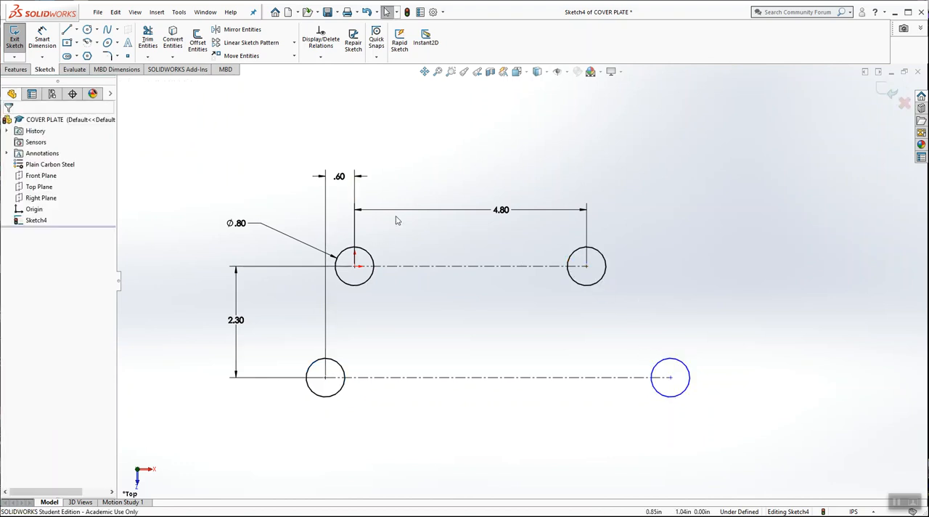
Step: Dimension the lower centerline's length as 6 in, placed below the sketch
{"action": "left_click", "coordinate": [43, 42]}
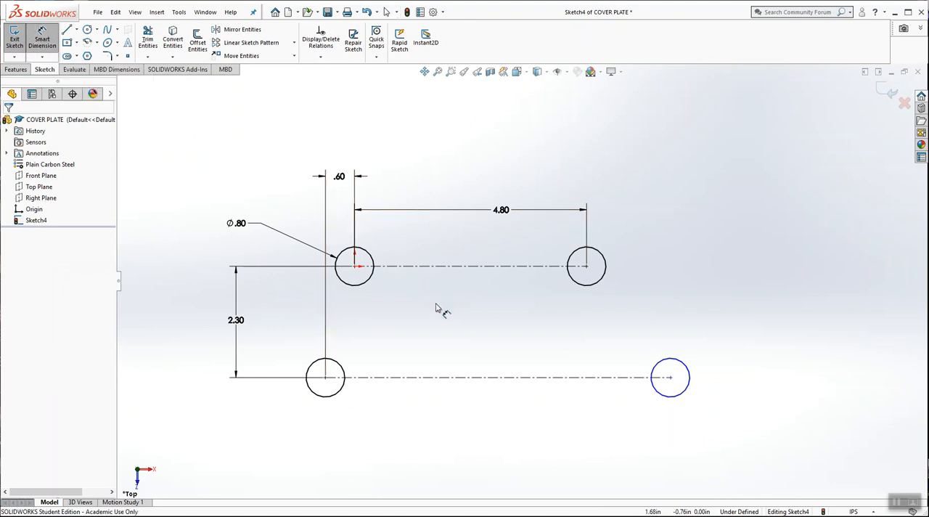
{"action": "left_click", "coordinate": [446, 378]}
{"action": "left_click", "coordinate": [468, 441]}
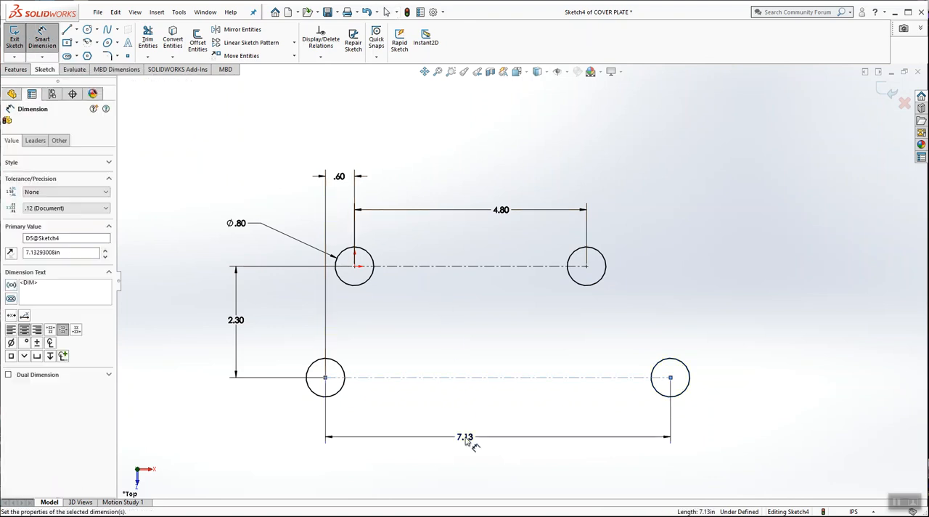
{"action": "type", "text": "6"}
{"action": "key", "text": "Return"}
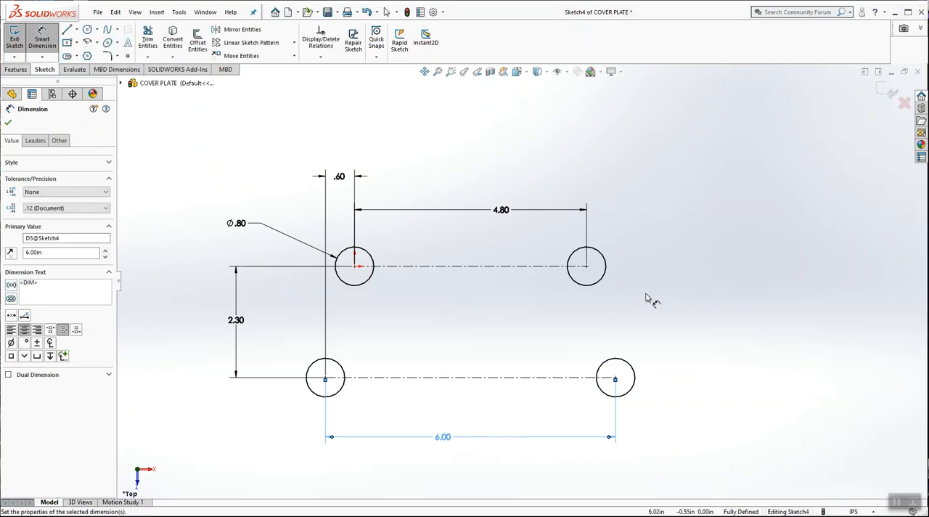
{"action": "key", "text": "Escape"}
{"action": "key", "text": "Escape"}
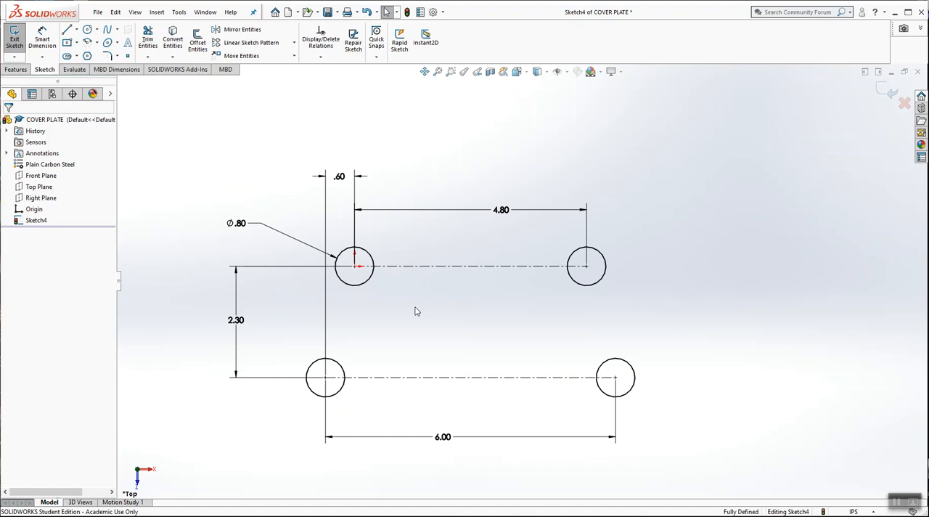
Step: Sketch a larger concentric circle around each of the four holes, with radii of about 0.81 to 0.91 in
{"action": "scroll", "coordinate": [581, 342], "scroll_direction": "down", "scroll_amount": 2}
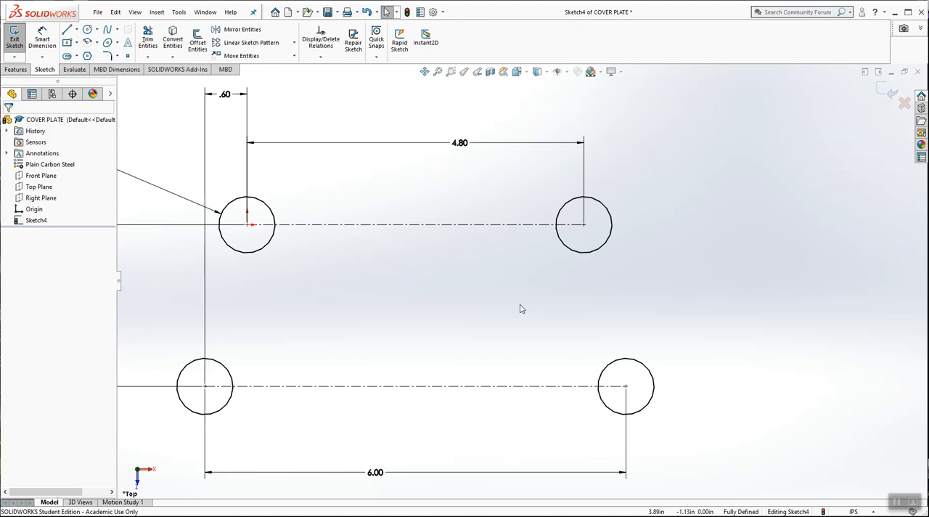
{"action": "scroll", "coordinate": [517, 305], "scroll_direction": "up", "scroll_amount": 2}
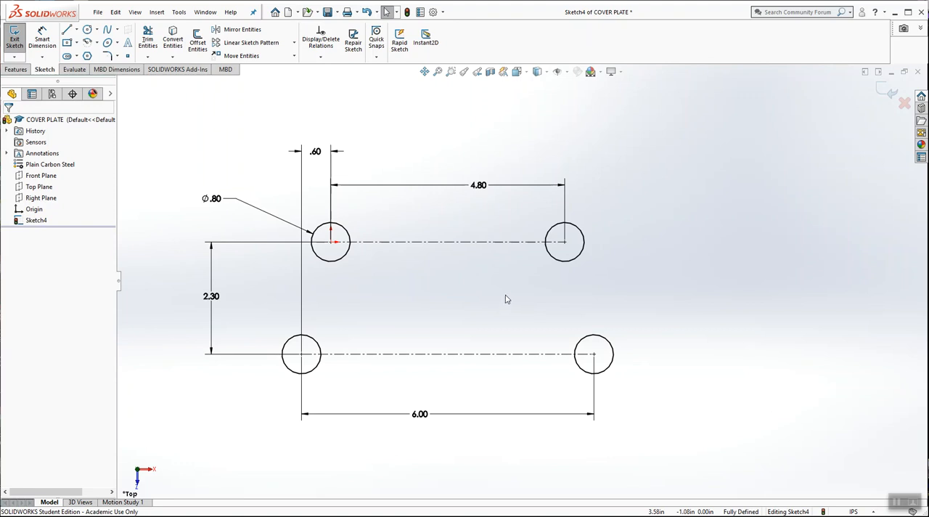
{"action": "left_click", "coordinate": [87, 29]}
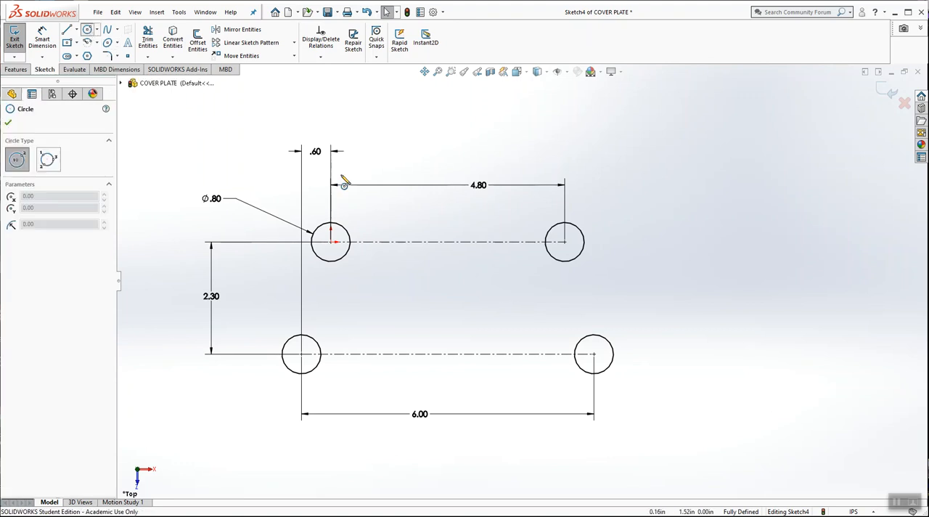
{"action": "left_click", "coordinate": [331, 242]}
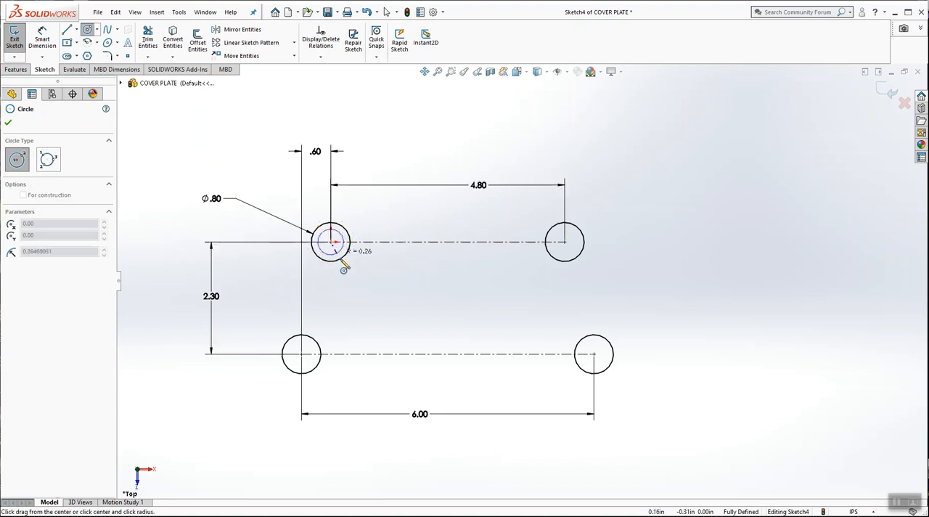
{"action": "left_click", "coordinate": [358, 283]}
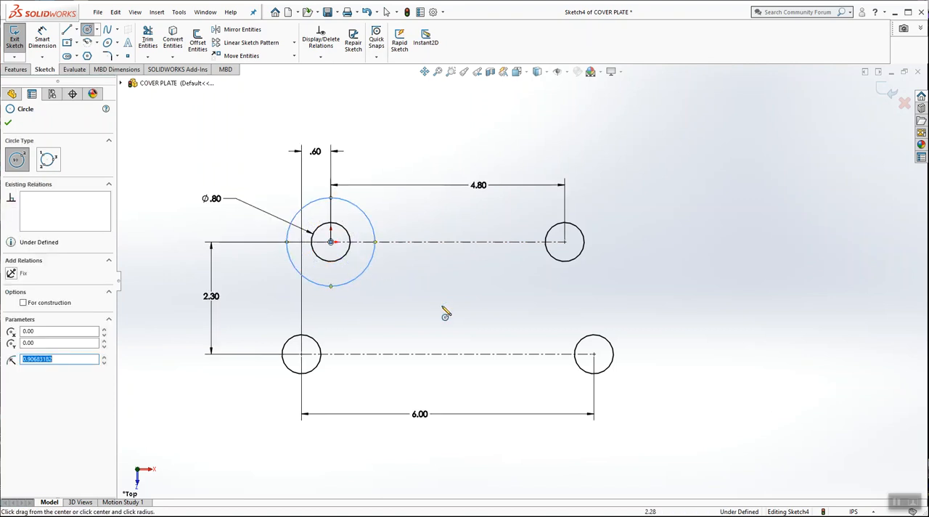
{"action": "left_click", "coordinate": [565, 242]}
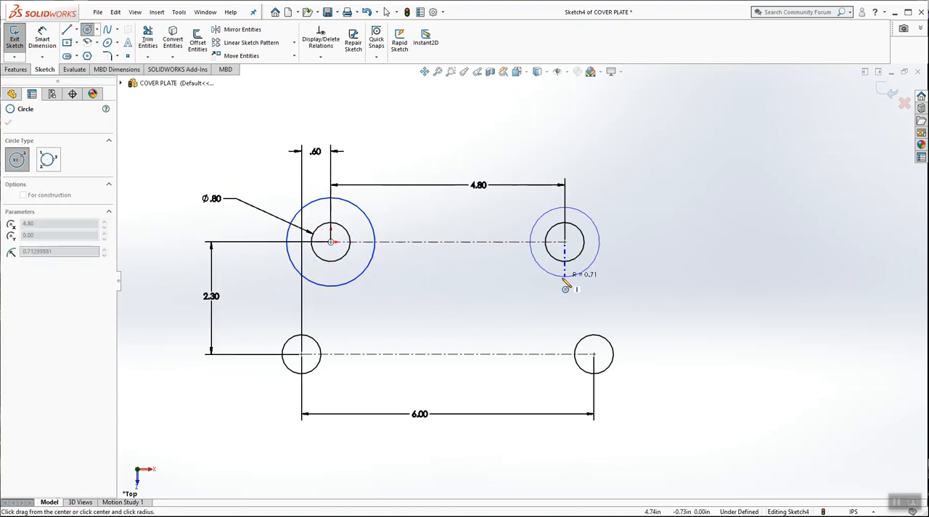
{"action": "left_click", "coordinate": [558, 284]}
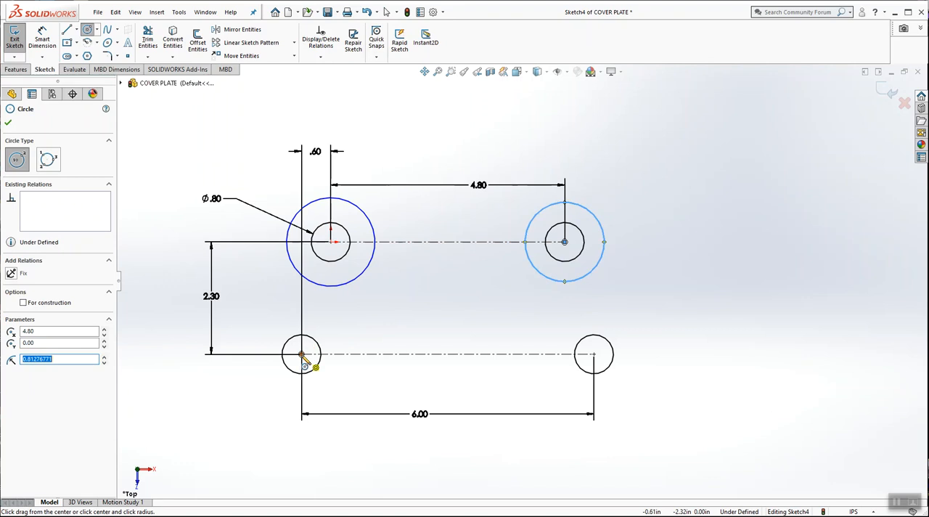
{"action": "left_click", "coordinate": [302, 354]}
{"action": "left_click", "coordinate": [332, 324]}
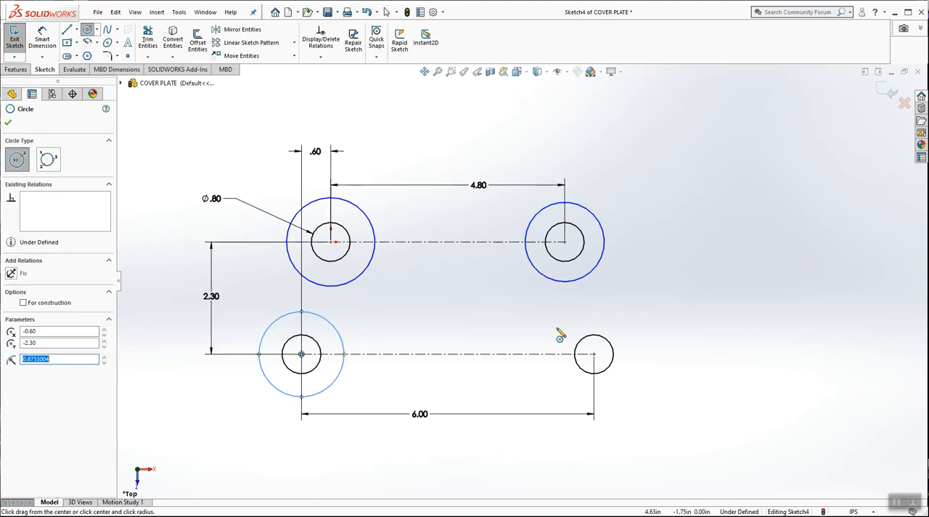
{"action": "left_click", "coordinate": [594, 355]}
{"action": "left_click", "coordinate": [617, 323]}
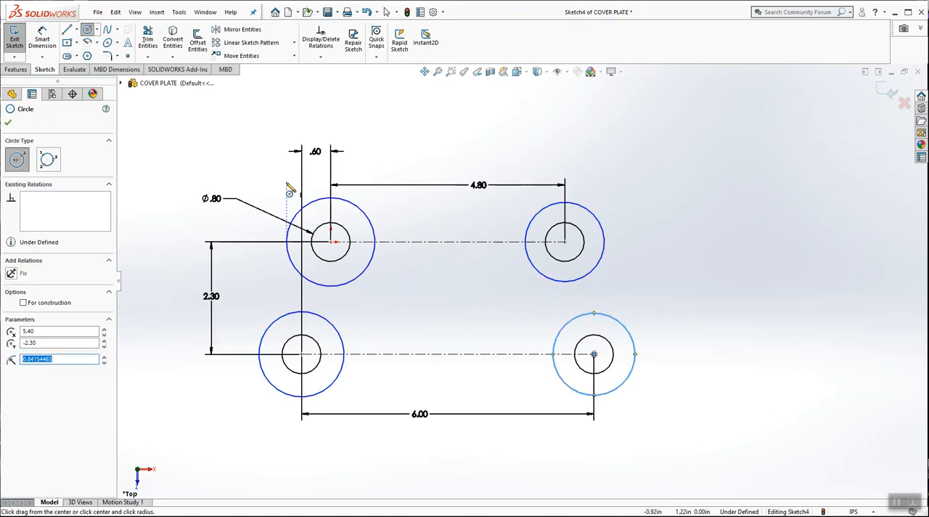
{"action": "key", "text": "Escape"}
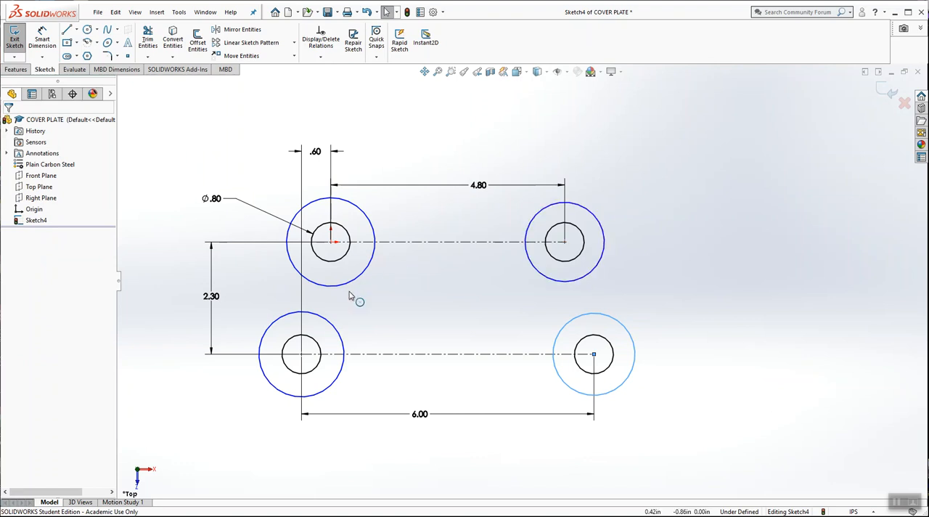
Step: Add an Equal relation among all four outer circles
{"action": "left_click", "coordinate": [320, 56]}
{"action": "left_click", "coordinate": [334, 80]}
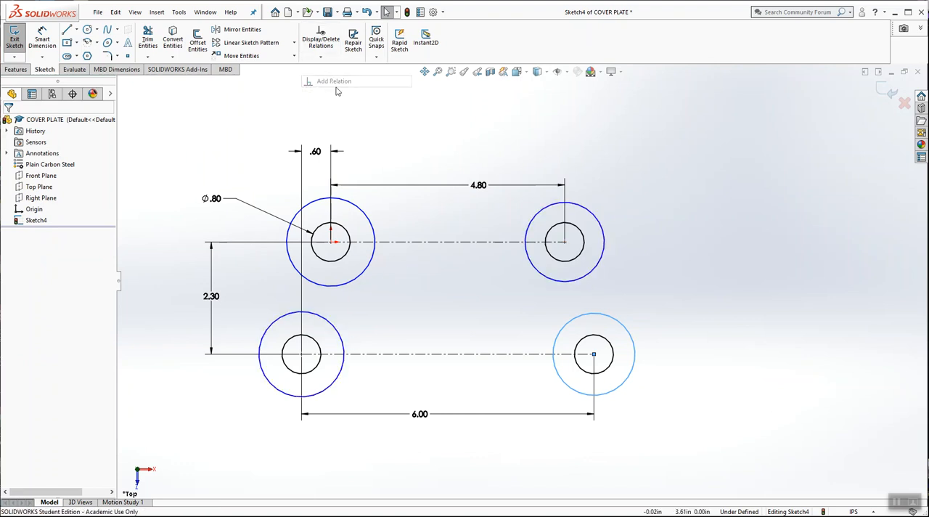
{"action": "left_click", "coordinate": [584, 281]}
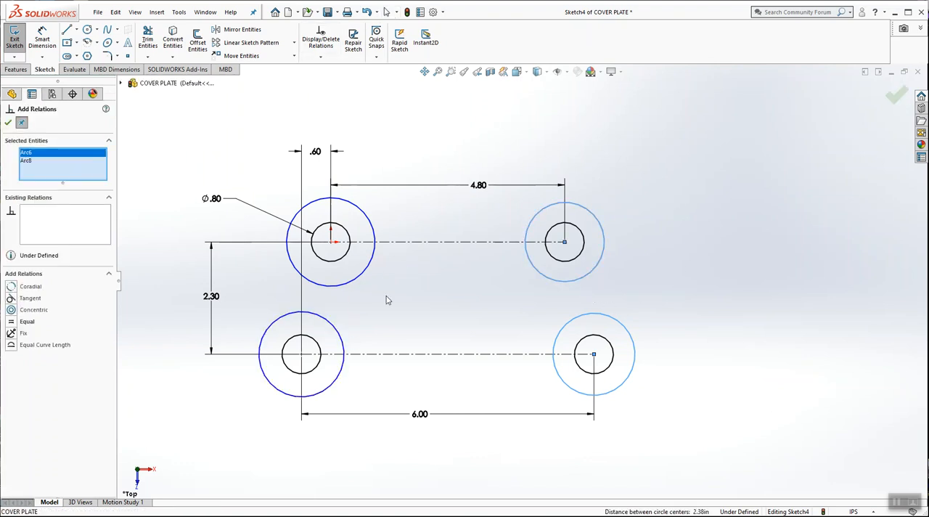
{"action": "left_click", "coordinate": [355, 285]}
{"action": "left_click", "coordinate": [339, 326]}
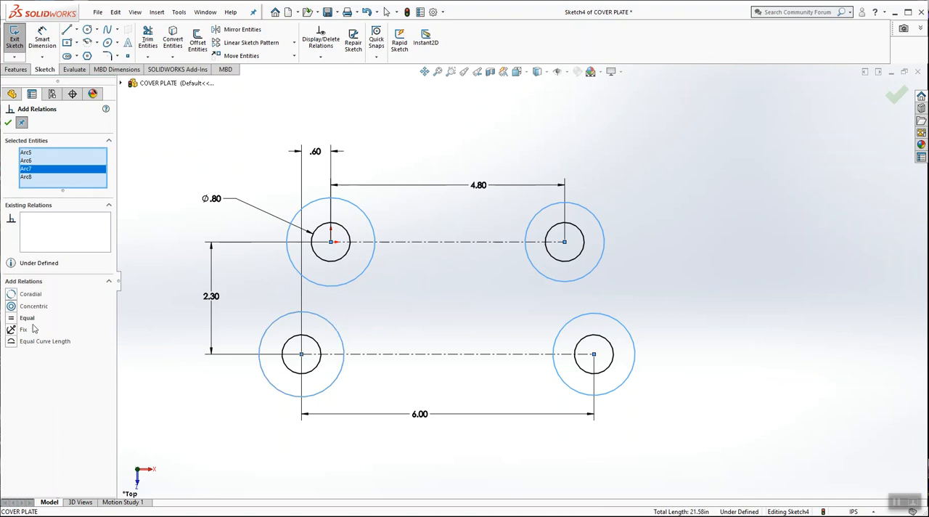
{"action": "left_click", "coordinate": [10, 318]}
{"action": "left_click", "coordinate": [8, 123]}
Step: Resize the equal outer circles together to a radius of about 0.83 in by reshaping the upper-right one
{"action": "left_click_drag", "start_coordinate": [600, 219], "coordinate": [608, 241]}
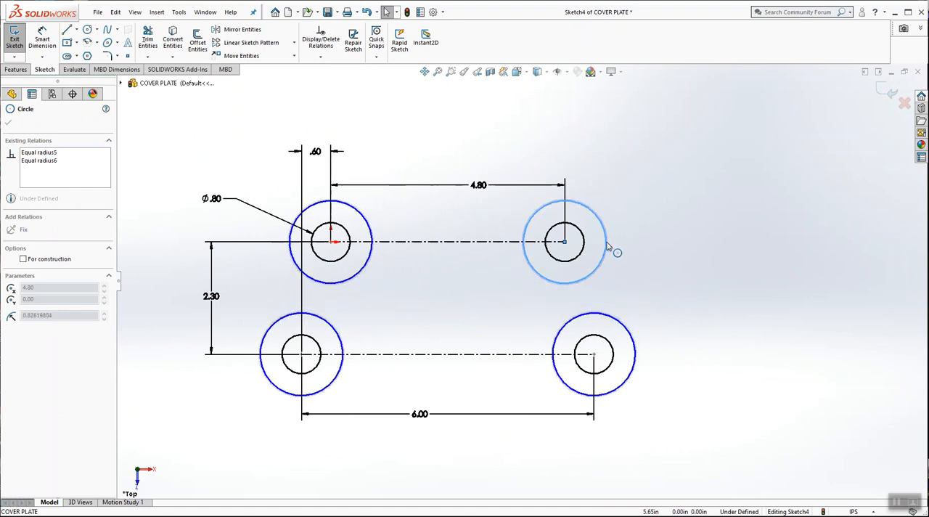
{"action": "left_click", "coordinate": [264, 130]}
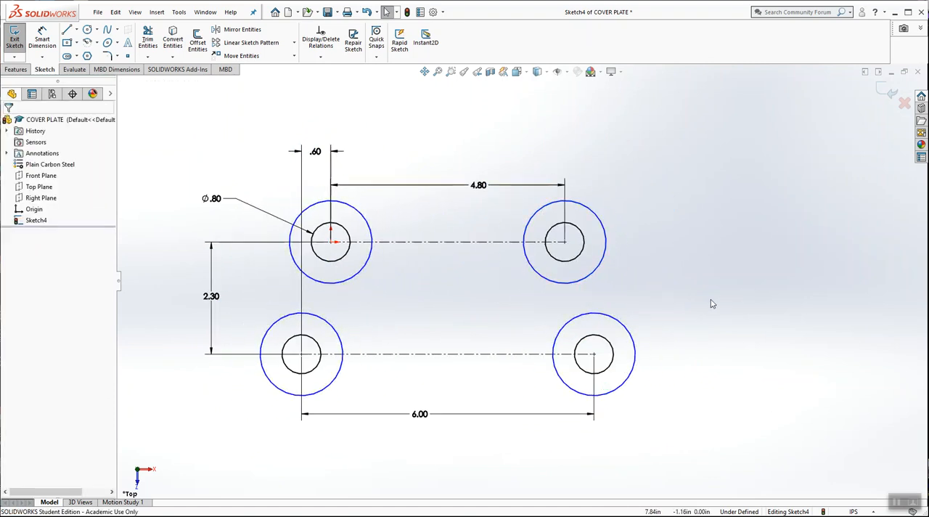
{"action": "scroll", "coordinate": [694, 310], "scroll_direction": "down", "scroll_amount": 1}
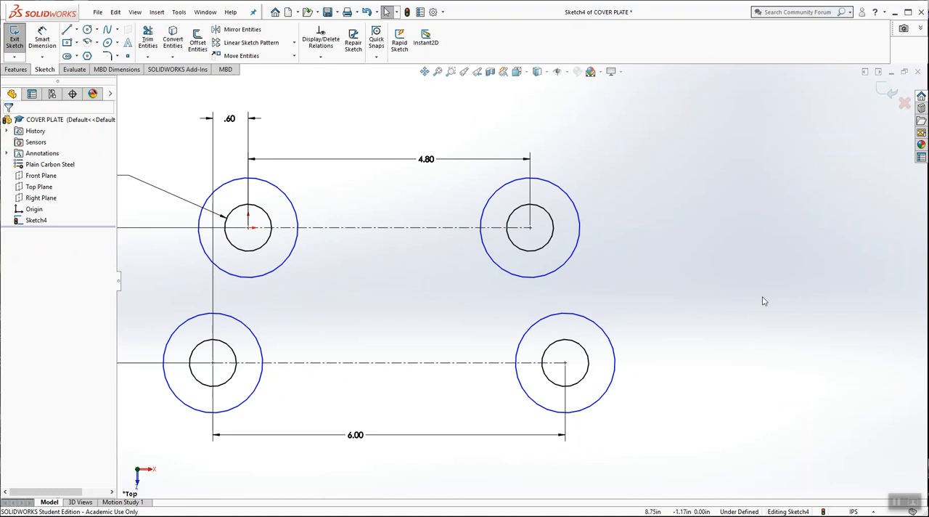
{"action": "scroll", "coordinate": [764, 301], "scroll_direction": "down", "scroll_amount": 1}
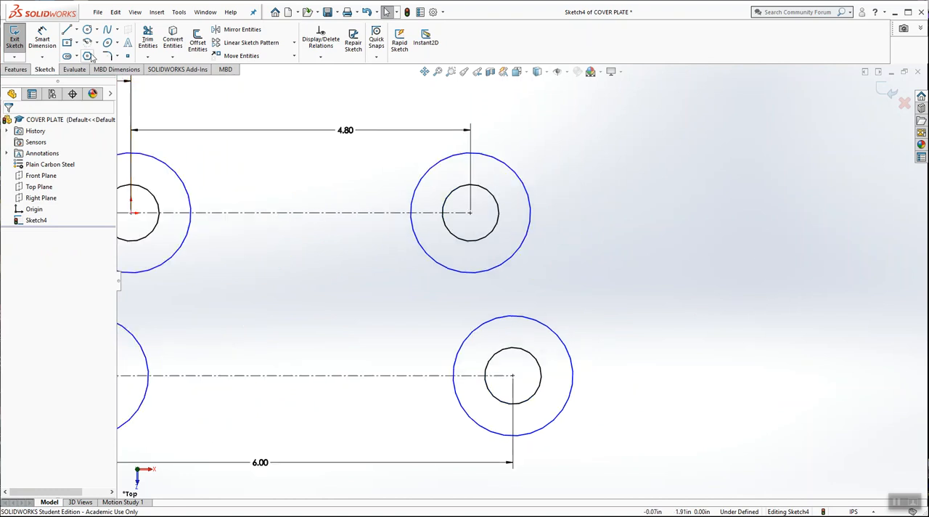
Step: Sketch a slanted line about 4.2 in long, sloping down and outward just outside the two right outer circles
{"action": "left_click", "coordinate": [66, 30]}
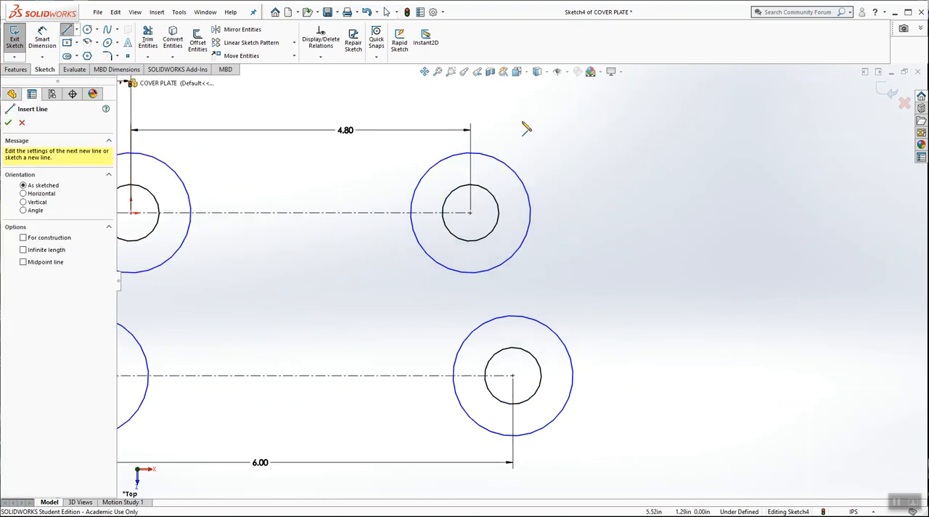
{"action": "left_click", "coordinate": [508, 118]}
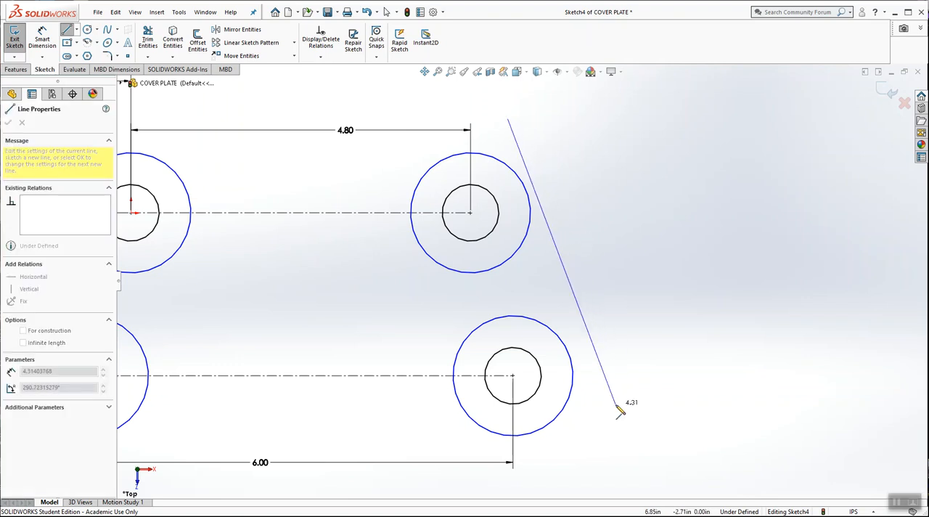
{"action": "left_click", "coordinate": [629, 395]}
{"action": "key", "text": "Escape"}
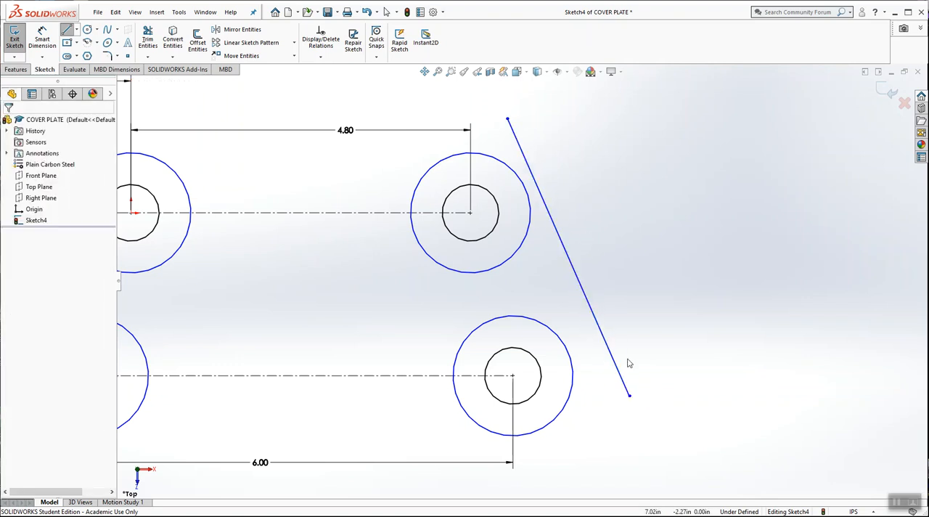
{"action": "mouse_move", "coordinate": [508, 119]}
{"action": "left_mouse_down"}
{"action": "mouse_move", "coordinate": [564, 129]}
{"action": "mouse_move", "coordinate": [517, 120]}
{"action": "left_mouse_up"}
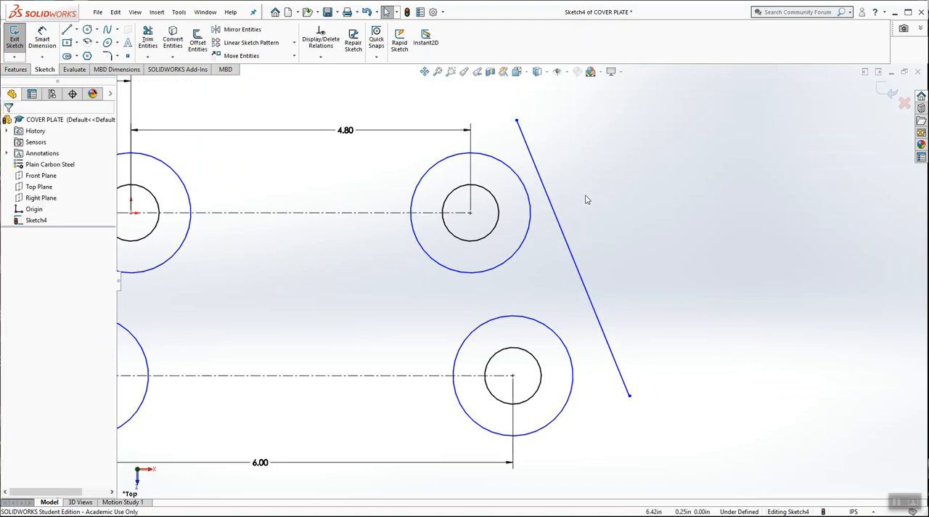
Step: Add a Tangent relation between the right slanted line and the upper-right outer circle
{"action": "left_click", "coordinate": [320, 56]}
{"action": "left_click", "coordinate": [338, 81]}
{"action": "left_click", "coordinate": [543, 183]}
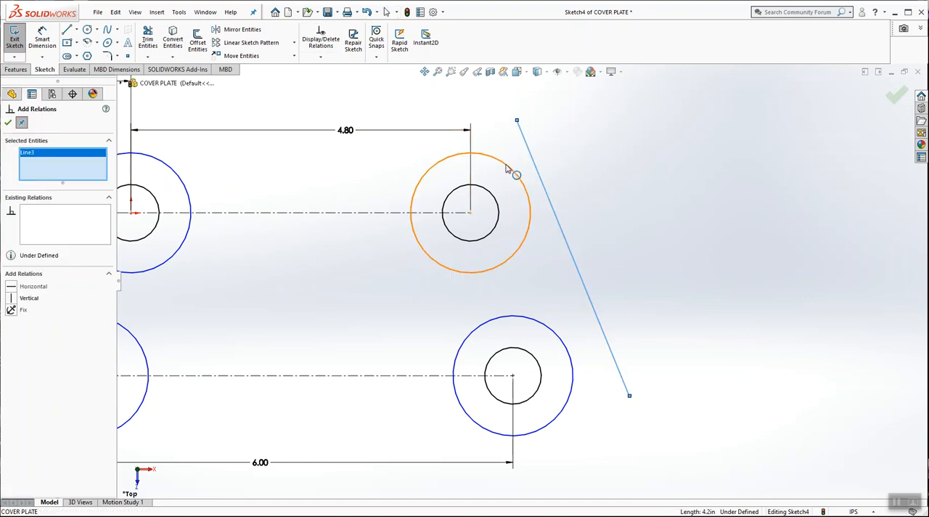
{"action": "left_click", "coordinate": [507, 168]}
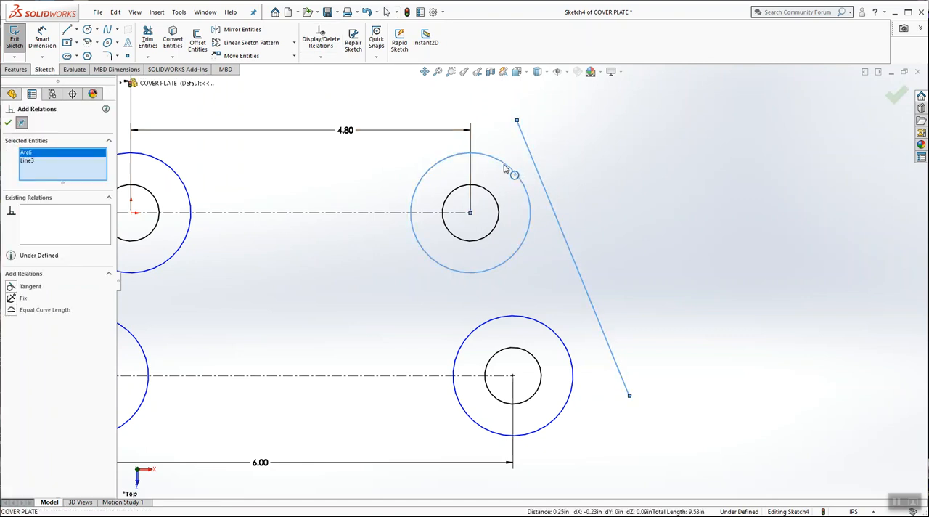
{"action": "left_click", "coordinate": [11, 288]}
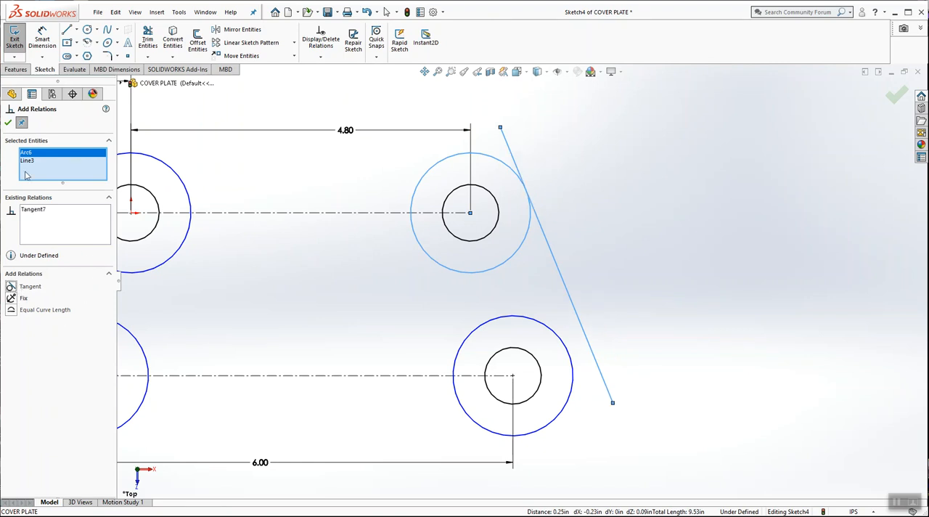
{"action": "left_click", "coordinate": [9, 123]}
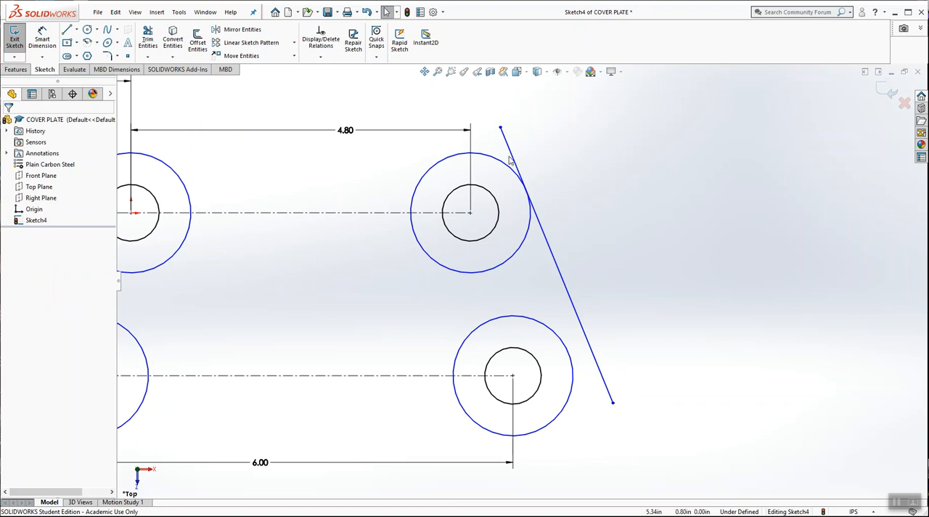
Step: Add a Tangent relation between the right slanted line and the lower-right outer circle
{"action": "left_click", "coordinate": [320, 57]}
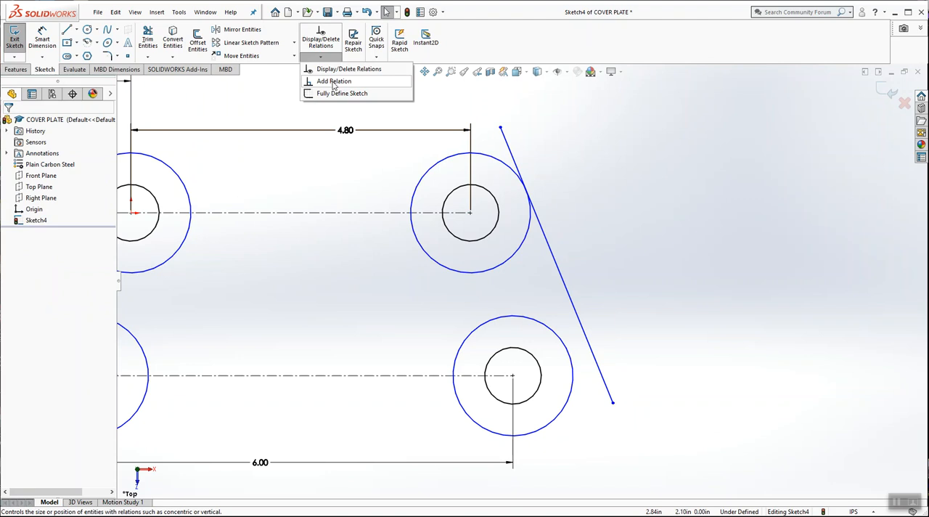
{"action": "left_click", "coordinate": [333, 81]}
{"action": "left_click", "coordinate": [588, 344]}
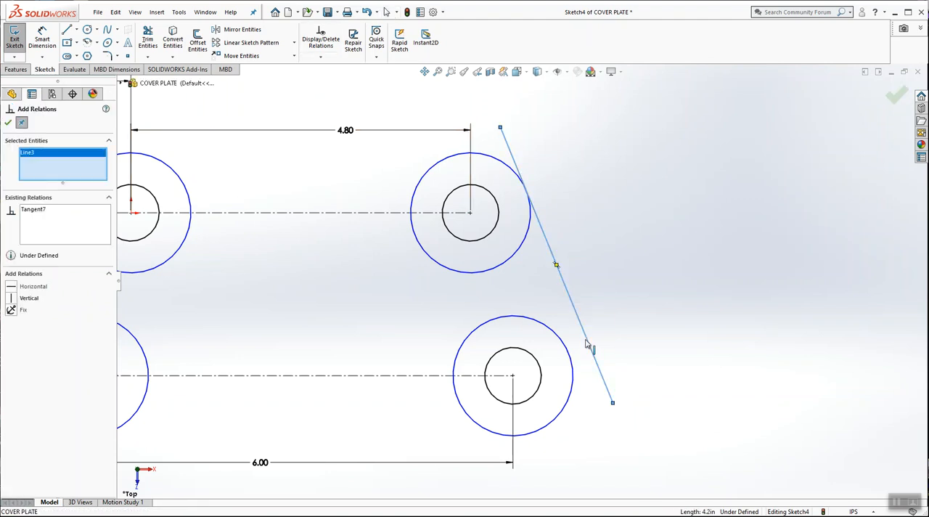
{"action": "left_click", "coordinate": [564, 341]}
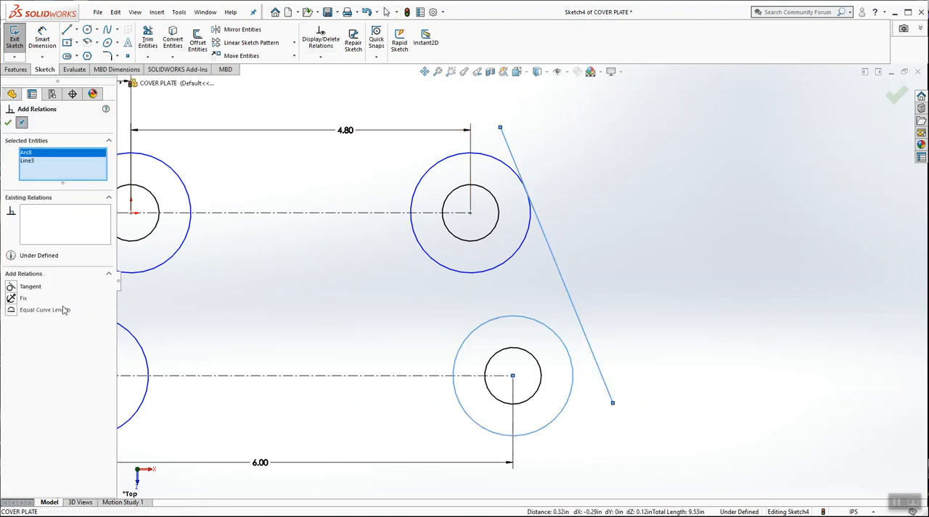
{"action": "left_click", "coordinate": [11, 287]}
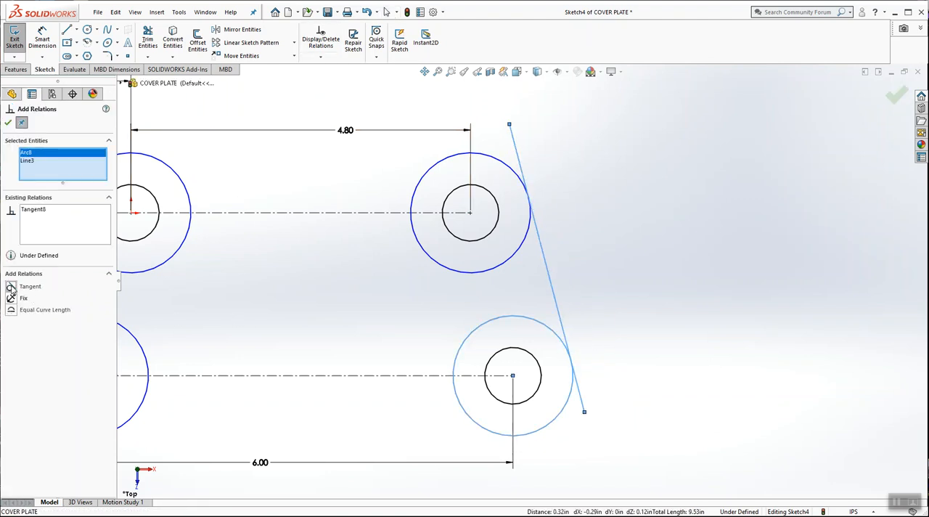
{"action": "left_click", "coordinate": [8, 123]}
{"action": "left_click", "coordinate": [687, 245]}
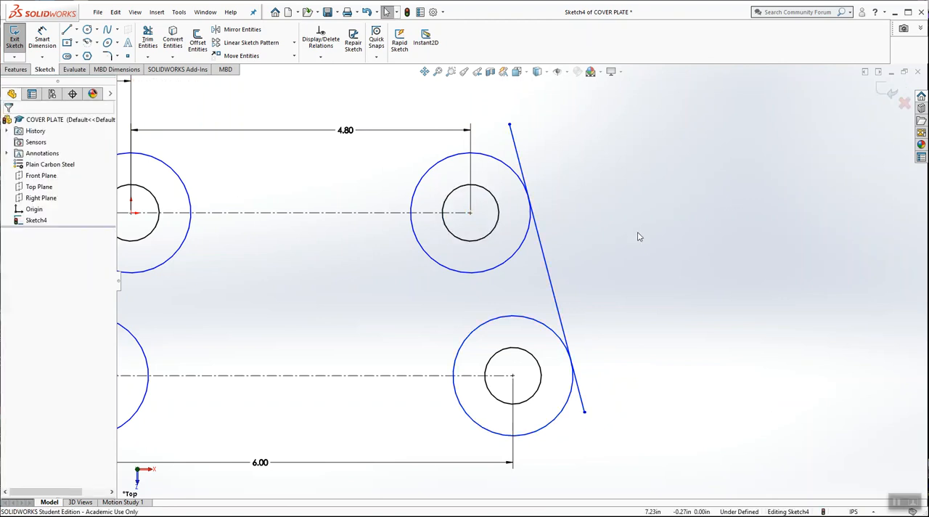
Step: Sketch a slanted line about 4.8 in long beside the two left outer circles, sloping down and outward
{"action": "scroll", "coordinate": [583, 264], "scroll_direction": "up", "scroll_amount": 2}
{"action": "scroll", "coordinate": [458, 311], "scroll_direction": "up", "scroll_amount": 2}
{"action": "scroll", "coordinate": [343, 289], "scroll_direction": "down", "scroll_amount": 4}
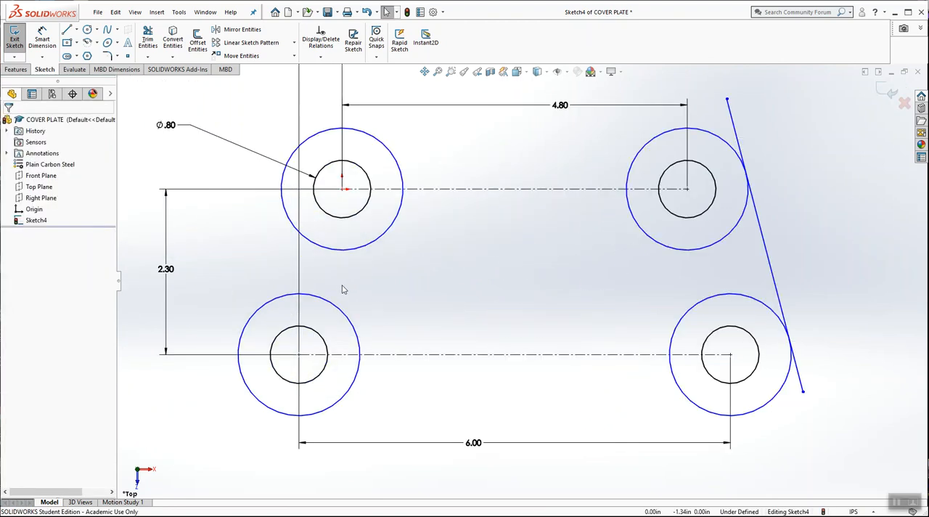
{"action": "scroll", "coordinate": [484, 286], "scroll_direction": "up", "scroll_amount": 2}
{"action": "scroll", "coordinate": [382, 291], "scroll_direction": "down", "scroll_amount": 1}
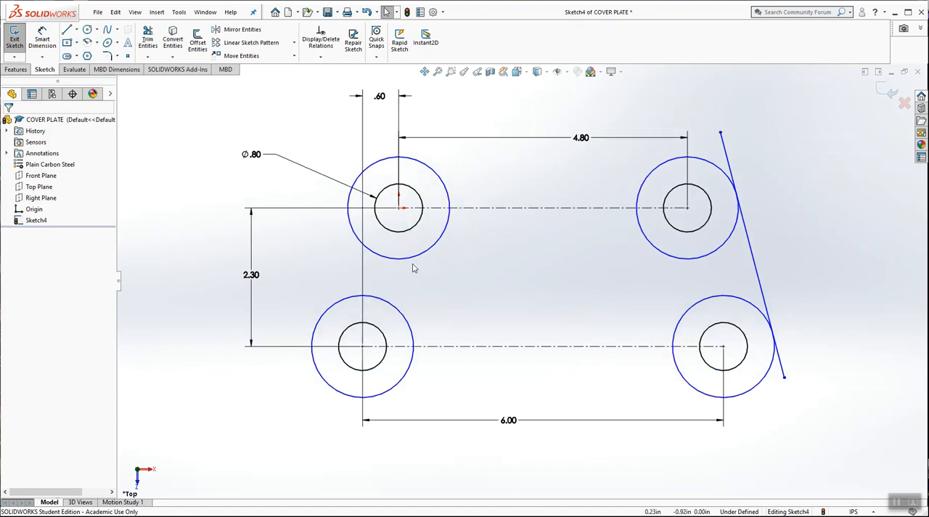
{"action": "left_click", "coordinate": [67, 30]}
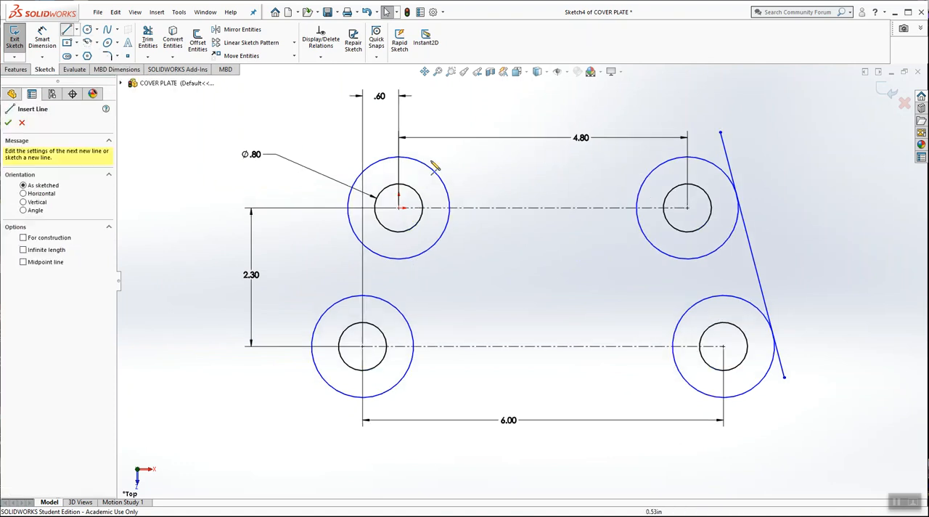
{"action": "left_click", "coordinate": [374, 125]}
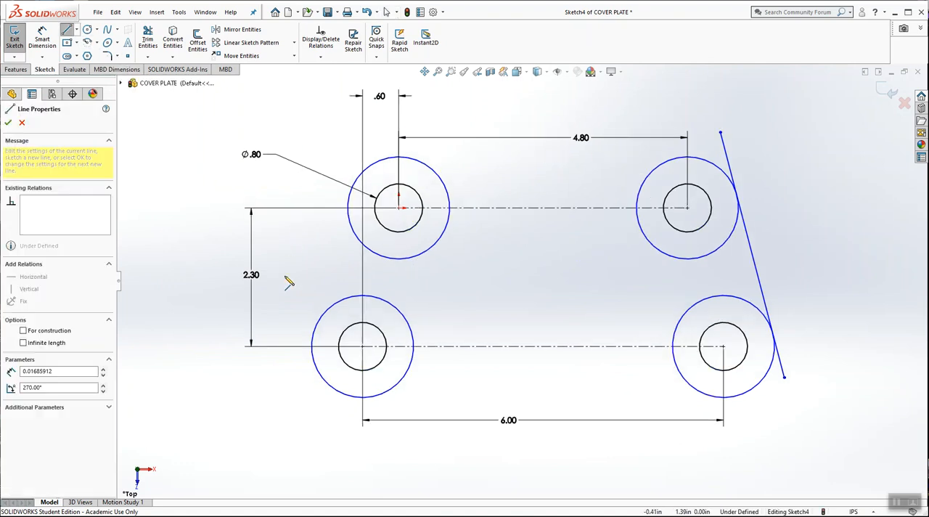
{"action": "left_click", "coordinate": [257, 395]}
{"action": "key", "text": "Escape"}
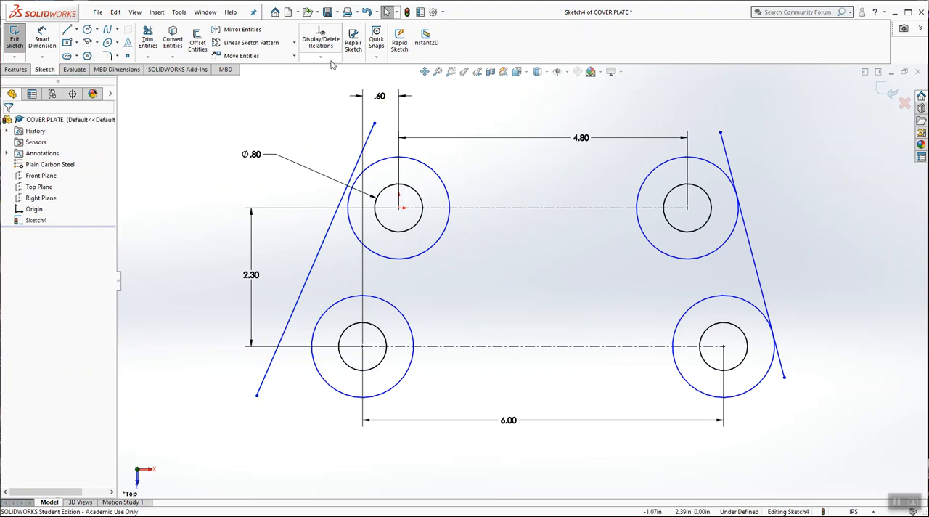
Step: Add a Tangent relation between the left slanted line and the upper-left outer circle
{"action": "left_click", "coordinate": [320, 56]}
{"action": "left_click", "coordinate": [336, 77]}
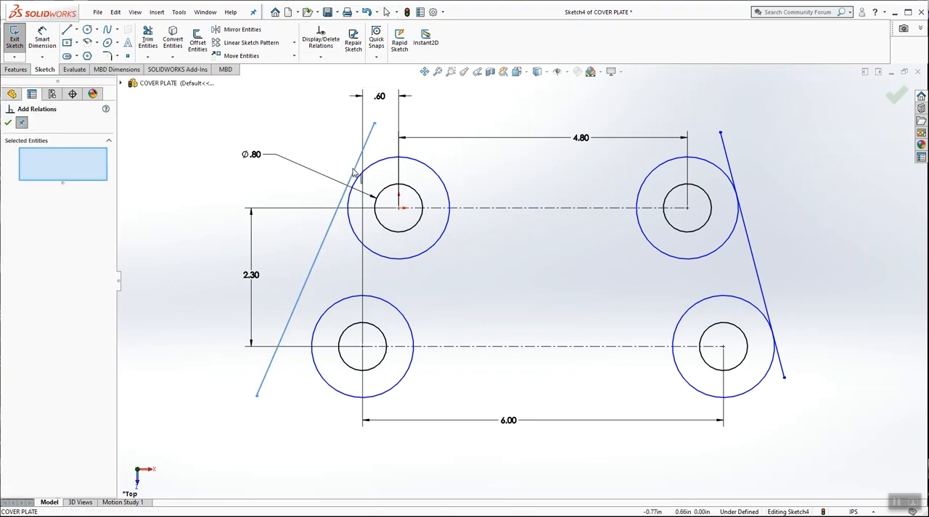
{"action": "left_click", "coordinate": [354, 172]}
{"action": "left_click", "coordinate": [378, 162]}
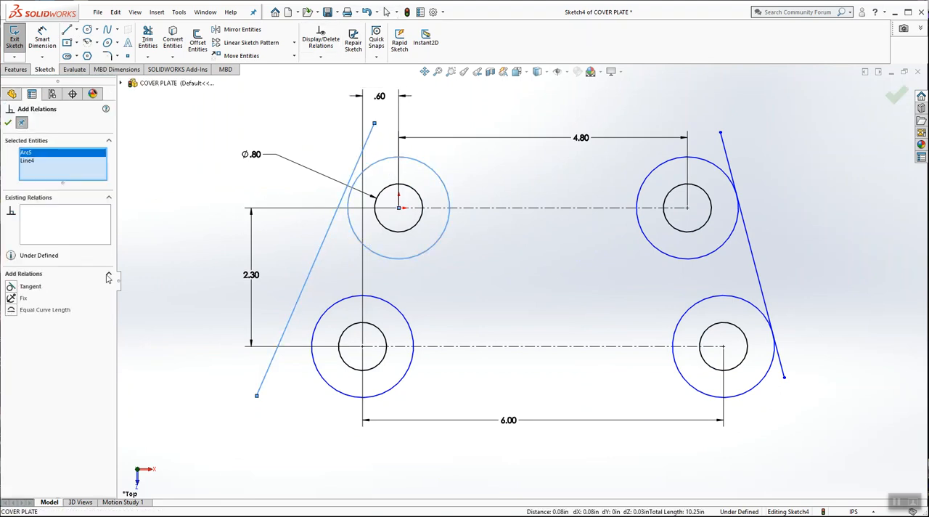
{"action": "left_click", "coordinate": [10, 286]}
{"action": "left_click", "coordinate": [8, 122]}
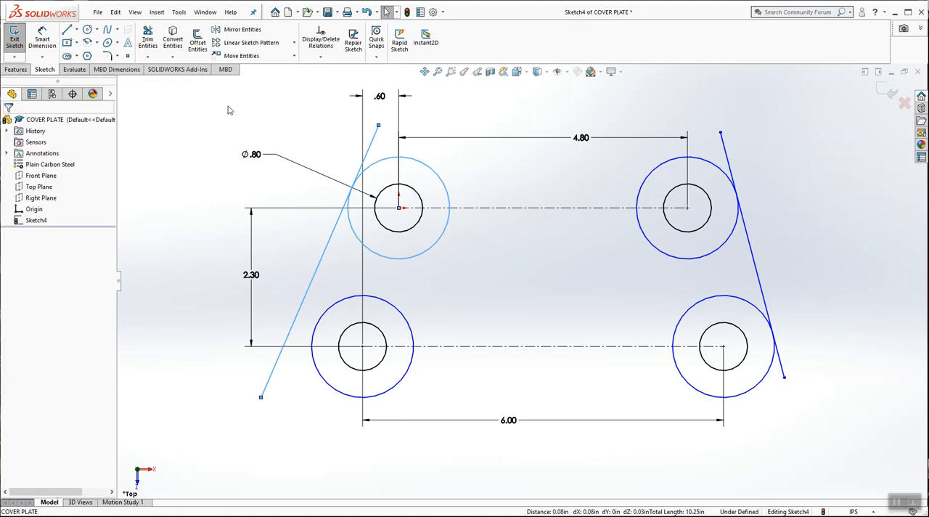
Step: Add a Tangent relation between the left slanted line and the lower-left outer circle
{"action": "left_click", "coordinate": [320, 56]}
{"action": "left_click", "coordinate": [336, 77]}
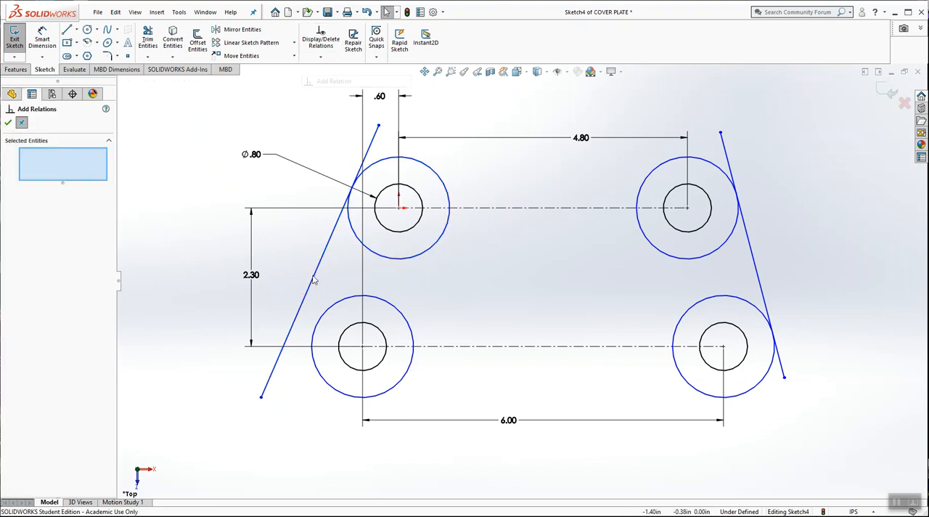
{"action": "left_click", "coordinate": [305, 307]}
{"action": "left_click", "coordinate": [314, 329]}
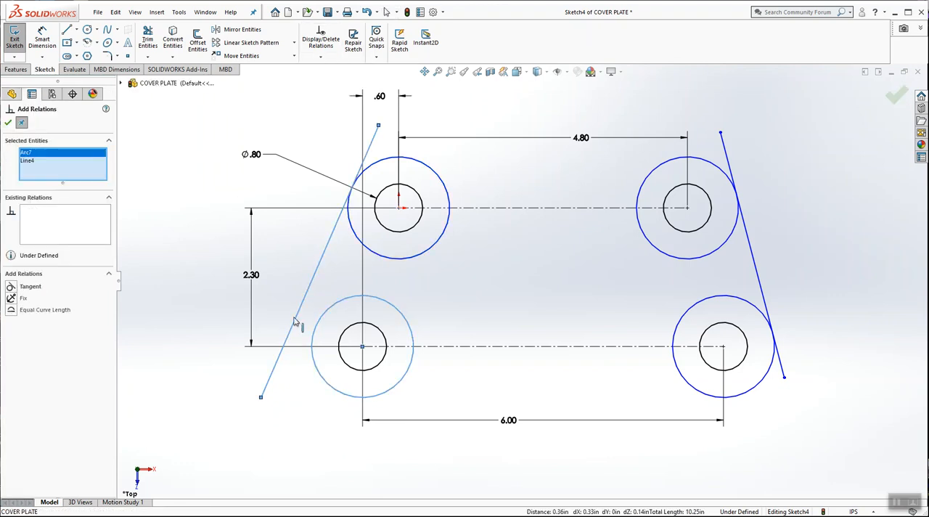
{"action": "left_click", "coordinate": [11, 286]}
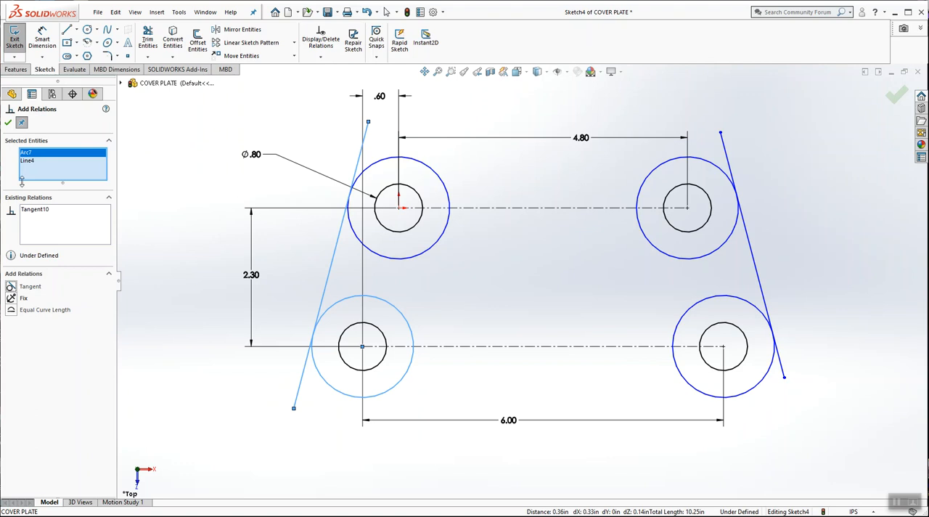
{"action": "left_click", "coordinate": [8, 123]}
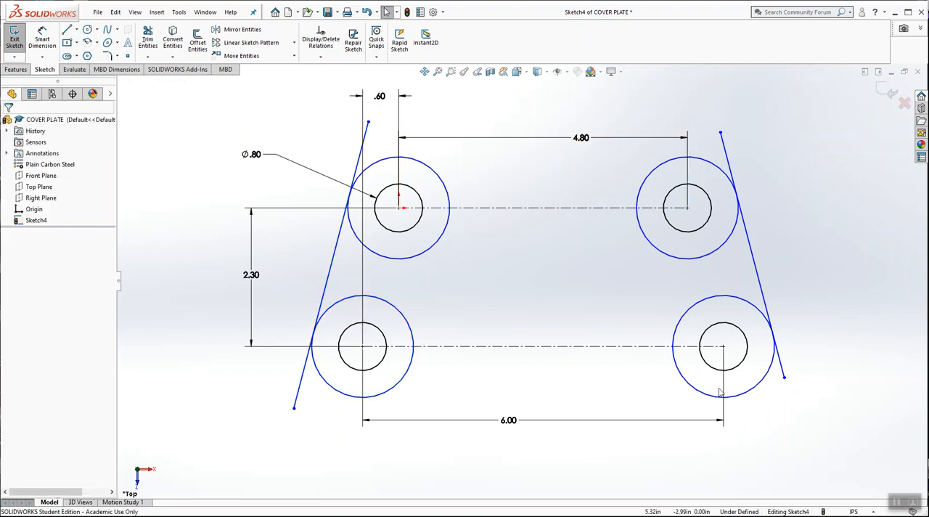
Step: Sketch a horizontal line about 4.3 in long on the lower centerline, joining the facing edges of the two lower outer circles
{"action": "left_click", "coordinate": [67, 30]}
{"action": "scroll", "coordinate": [512, 336], "scroll_direction": "down", "scroll_amount": 2}
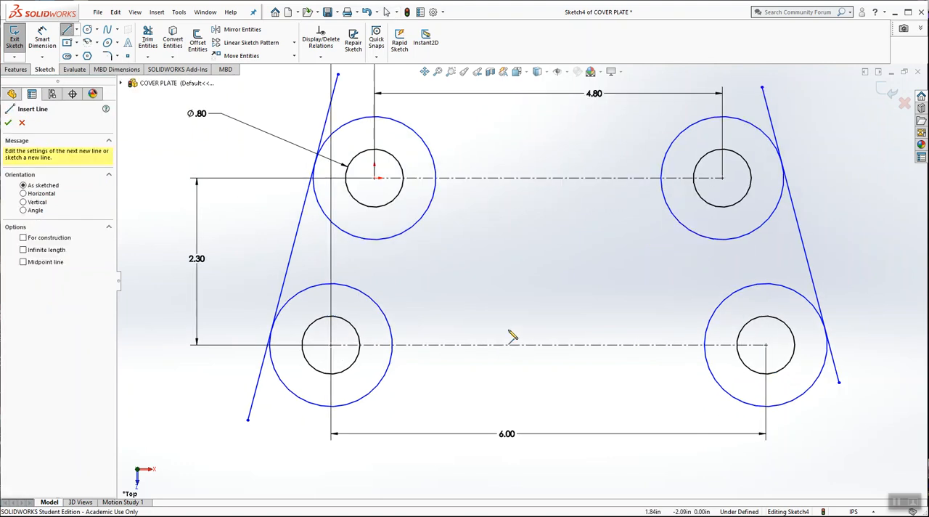
{"action": "left_click", "coordinate": [392, 346]}
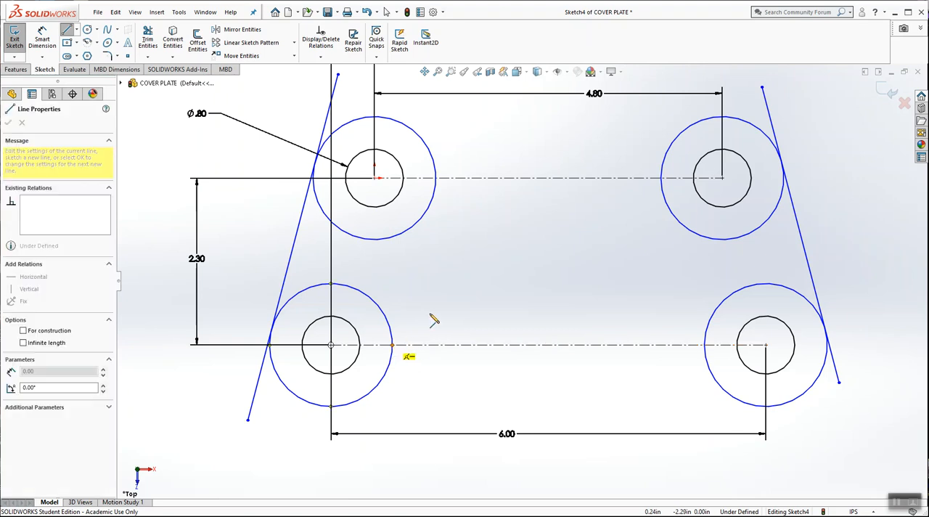
{"action": "left_click", "coordinate": [705, 345]}
{"action": "key", "text": "Escape"}
{"action": "key", "text": "Escape"}
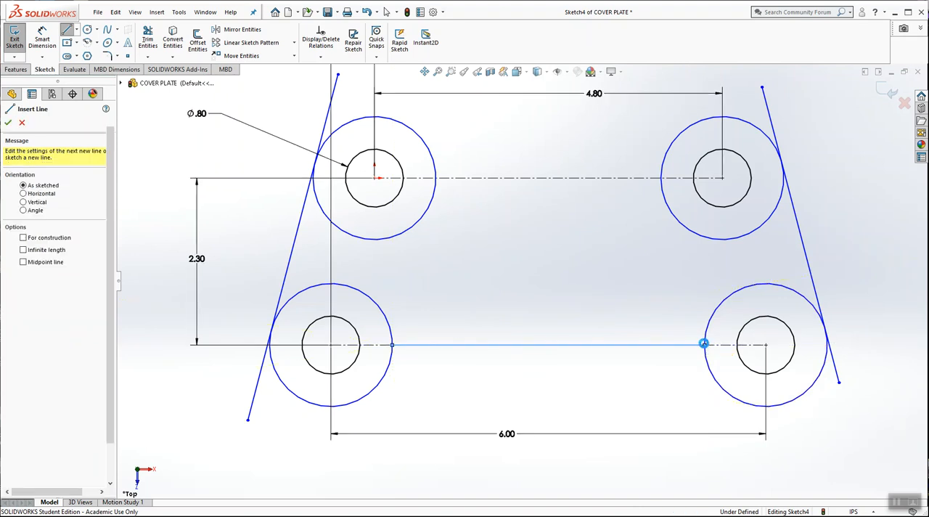
Step: Power-trim both ends of the right slanted line that extend beyond its tangent points on the outer circles
{"action": "scroll", "coordinate": [496, 240], "scroll_direction": "up", "scroll_amount": 3}
{"action": "scroll", "coordinate": [673, 242], "scroll_direction": "down", "scroll_amount": 1}
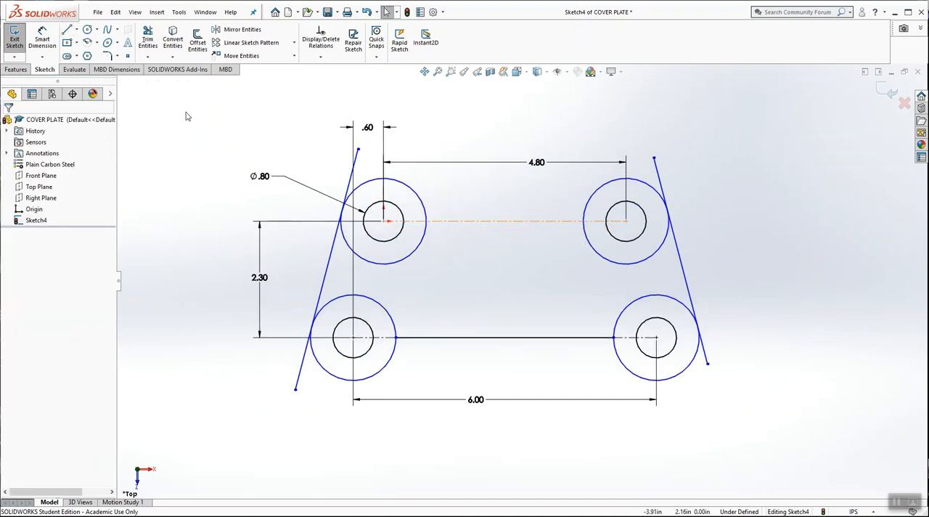
{"action": "scroll", "coordinate": [547, 226], "scroll_direction": "down", "scroll_amount": 1}
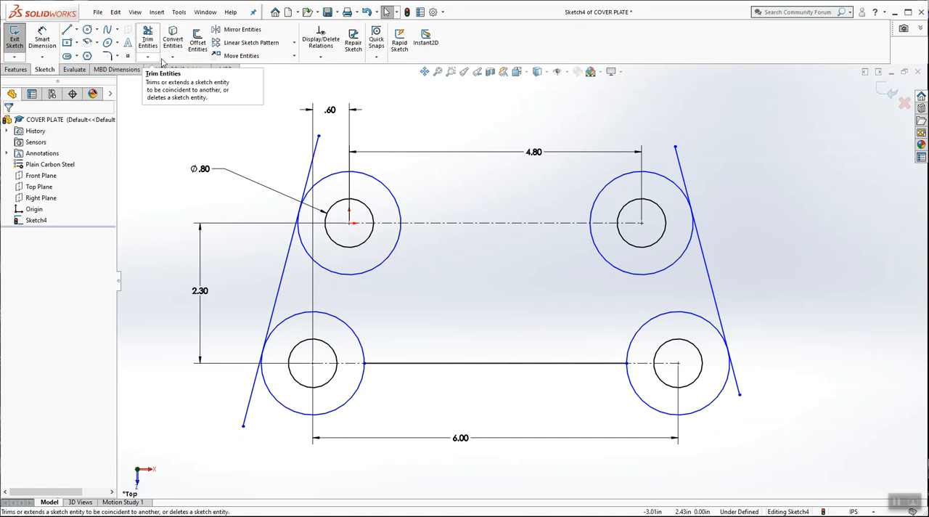
{"action": "left_click", "coordinate": [149, 39]}
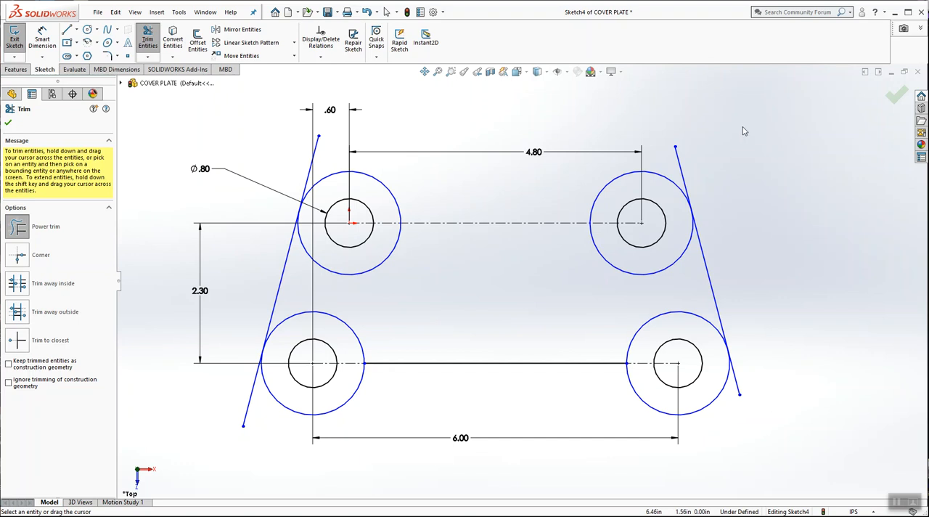
{"action": "mouse_move", "coordinate": [744, 125]}
{"action": "left_mouse_down"}
{"action": "mouse_move", "coordinate": [770, 144]}
{"action": "mouse_move", "coordinate": [699, 111]}
{"action": "mouse_move", "coordinate": [492, 122]}
{"action": "mouse_move", "coordinate": [657, 108]}
{"action": "mouse_move", "coordinate": [741, 169]}
{"action": "left_mouse_up"}
{"action": "left_click_drag", "start_coordinate": [684, 172], "coordinate": [680, 169]}
{"action": "scroll", "coordinate": [733, 349], "scroll_direction": "down", "scroll_amount": 3}
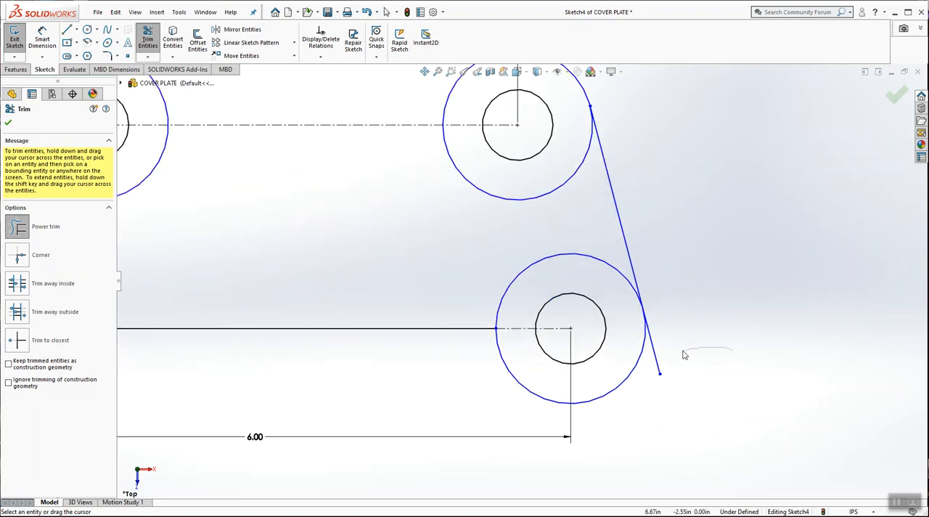
{"action": "left_click_drag", "start_coordinate": [662, 364], "coordinate": [701, 270]}
Step: Power-trim both ends of the left slanted line that extend beyond its tangent points on the outer circles
{"action": "scroll", "coordinate": [700, 268], "scroll_direction": "up", "scroll_amount": 5}
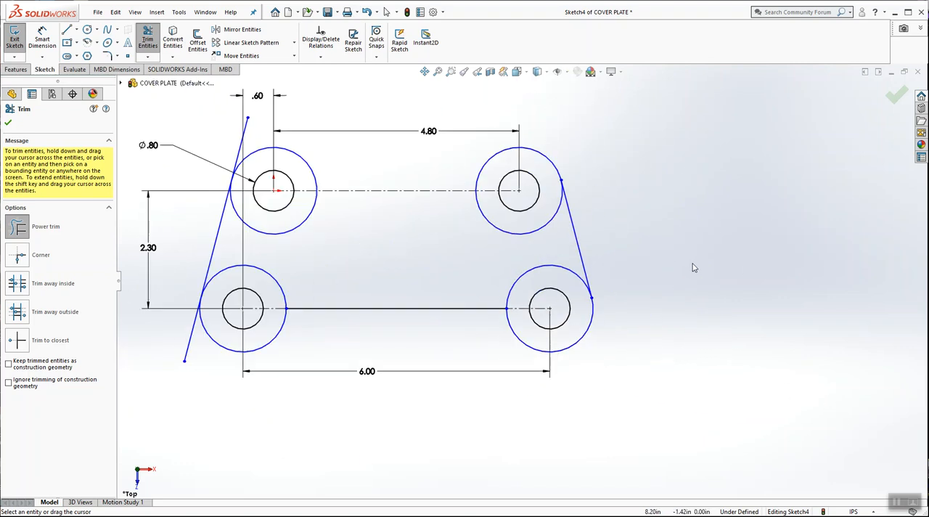
{"action": "scroll", "coordinate": [411, 215], "scroll_direction": "down", "scroll_amount": 5}
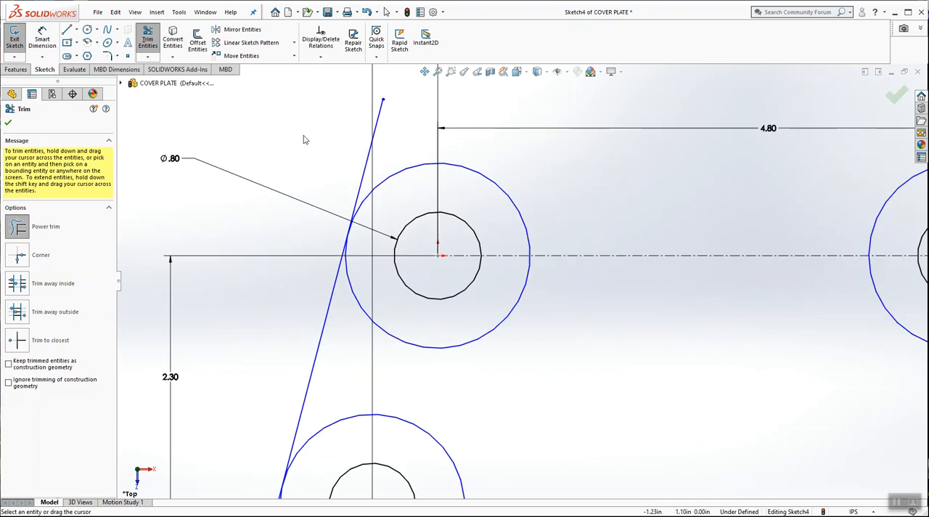
{"action": "left_click_drag", "start_coordinate": [370, 145], "coordinate": [377, 146]}
{"action": "scroll", "coordinate": [494, 272], "scroll_direction": "up", "scroll_amount": 4}
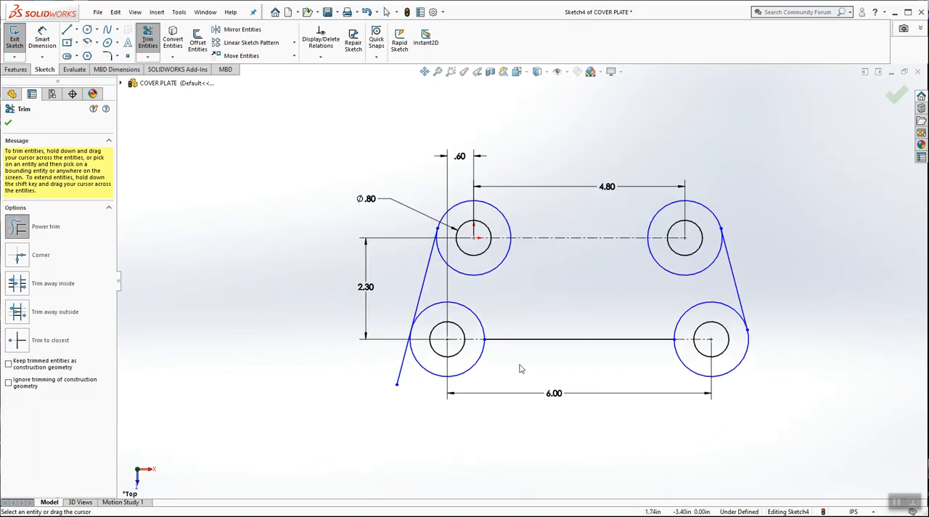
{"action": "scroll", "coordinate": [530, 370], "scroll_direction": "down", "scroll_amount": 3}
{"action": "left_click_drag", "start_coordinate": [313, 330], "coordinate": [330, 343]}
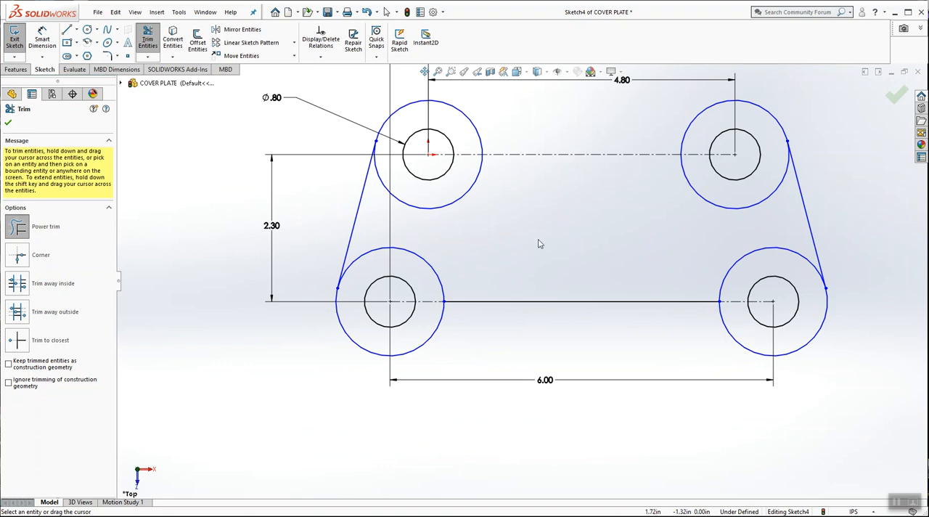
Step: Trim the inner upper portions of both lower outer circles between the slanted lines and the lower horizontal line
{"action": "left_click_drag", "start_coordinate": [429, 266], "coordinate": [424, 268]}
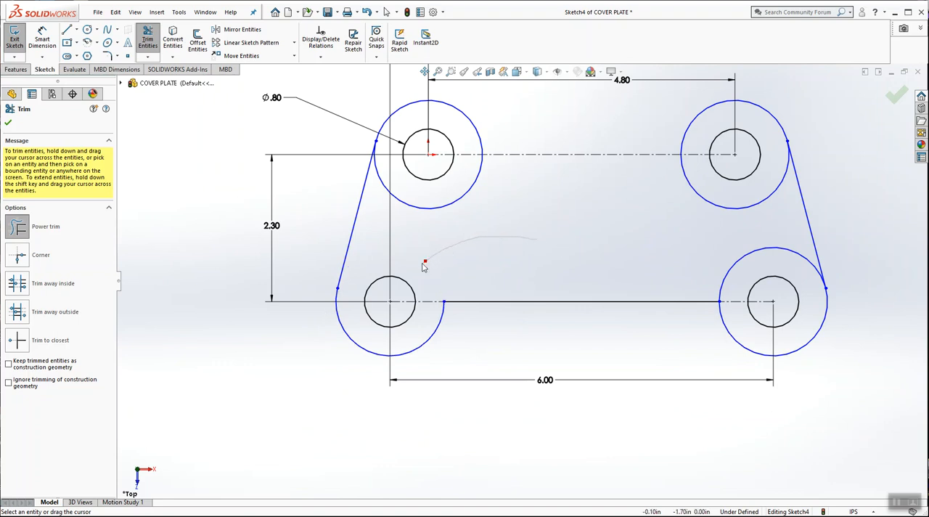
{"action": "mouse_move", "coordinate": [662, 245]}
{"action": "left_mouse_down"}
{"action": "mouse_move", "coordinate": [724, 249]}
{"action": "mouse_move", "coordinate": [745, 263]}
{"action": "left_mouse_up"}
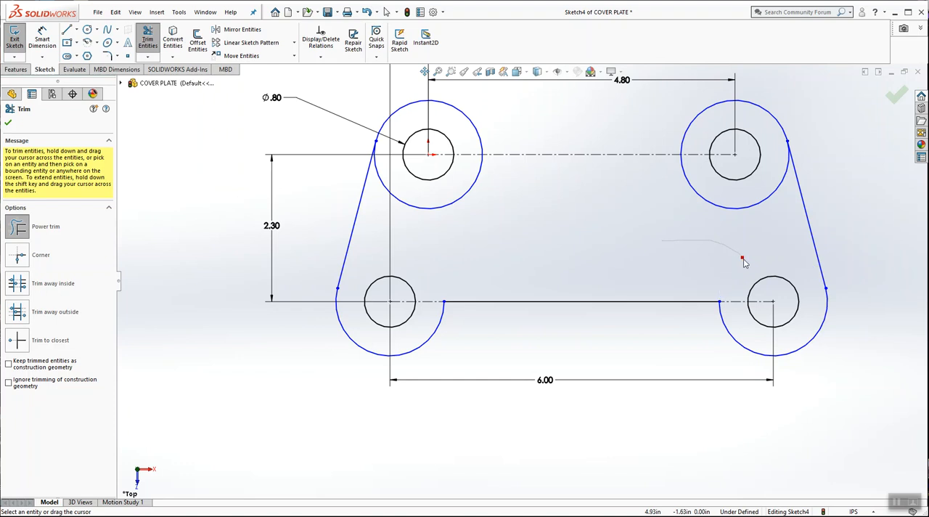
{"action": "scroll", "coordinate": [604, 193], "scroll_direction": "up", "scroll_amount": 1}
{"action": "scroll", "coordinate": [605, 164], "scroll_direction": "down", "scroll_amount": 2}
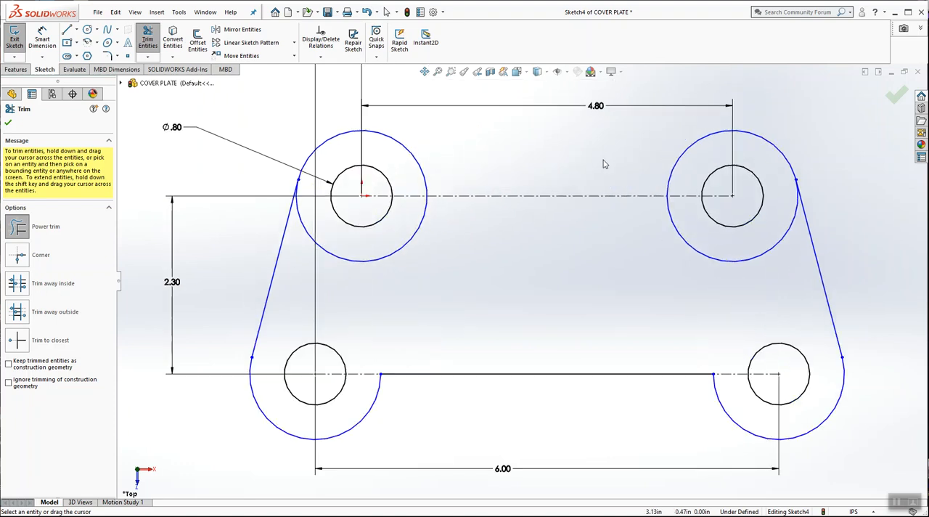
Step: Sketch a horizontal line about 4.8 in long joining the top points of the two upper outer circles
{"action": "left_click", "coordinate": [72, 31]}
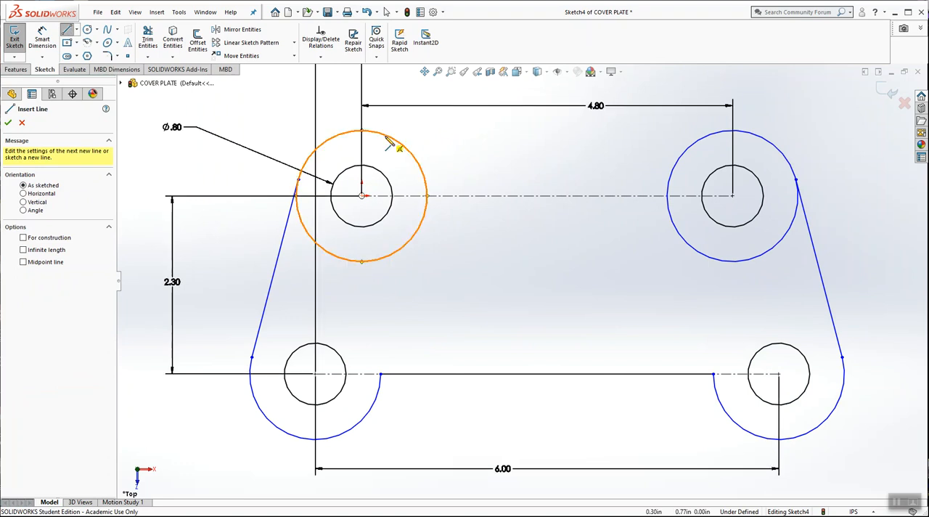
{"action": "left_click", "coordinate": [374, 133]}
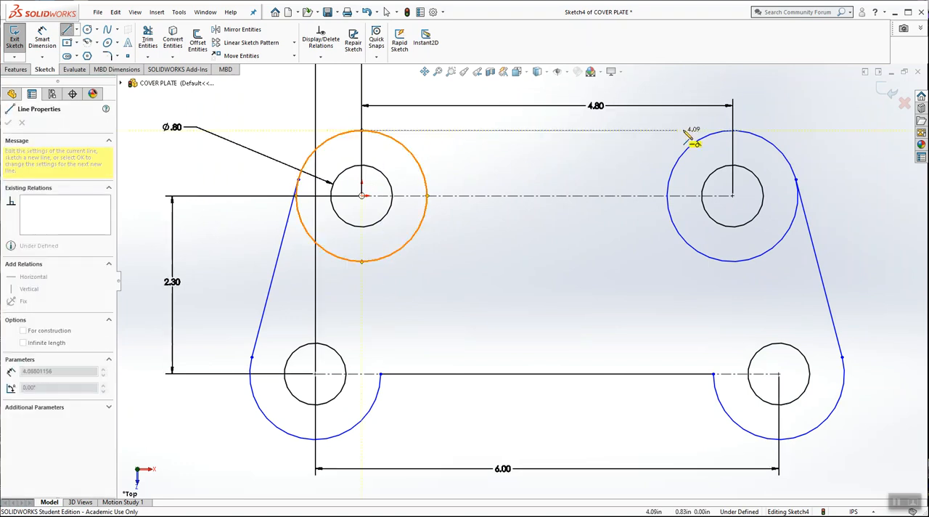
{"action": "left_click", "coordinate": [733, 131]}
{"action": "key", "text": "Escape"}
{"action": "scroll", "coordinate": [591, 186], "scroll_direction": "down", "scroll_amount": 5}
{"action": "scroll", "coordinate": [581, 192], "scroll_direction": "up", "scroll_amount": 3}
{"action": "left_click_drag", "start_coordinate": [511, 198], "coordinate": [501, 140]}
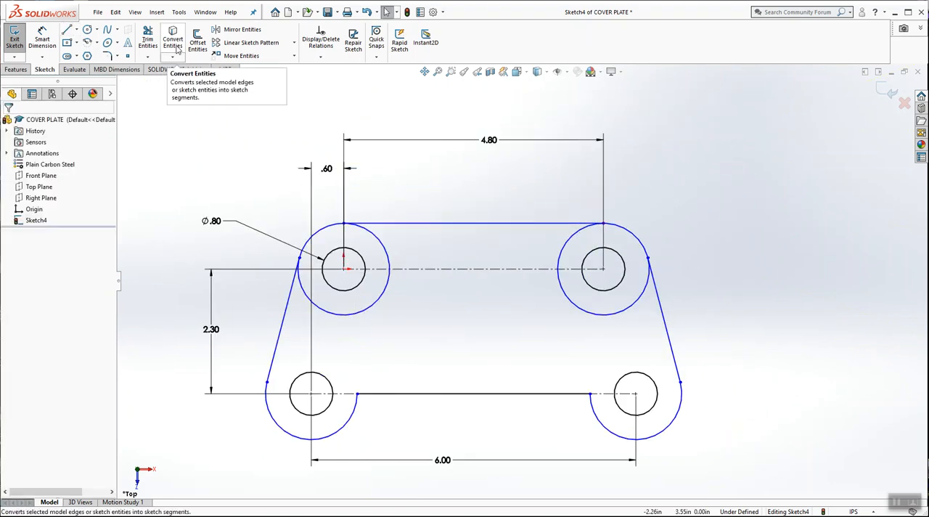
Step: Trim the inner portions of both upper outer circles, leaving only the corner arcs between the top line and the slanted lines
{"action": "left_click", "coordinate": [148, 40]}
{"action": "left_click_drag", "start_coordinate": [396, 249], "coordinate": [383, 248]}
{"action": "left_click_drag", "start_coordinate": [521, 248], "coordinate": [565, 254]}
{"action": "scroll", "coordinate": [567, 268], "scroll_direction": "down", "scroll_amount": 2}
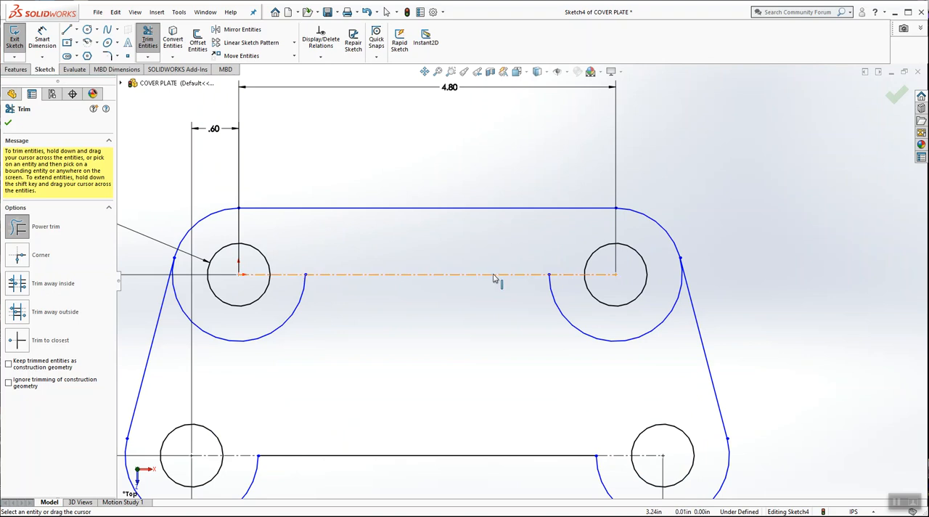
{"action": "left_click_drag", "start_coordinate": [487, 326], "coordinate": [573, 322]}
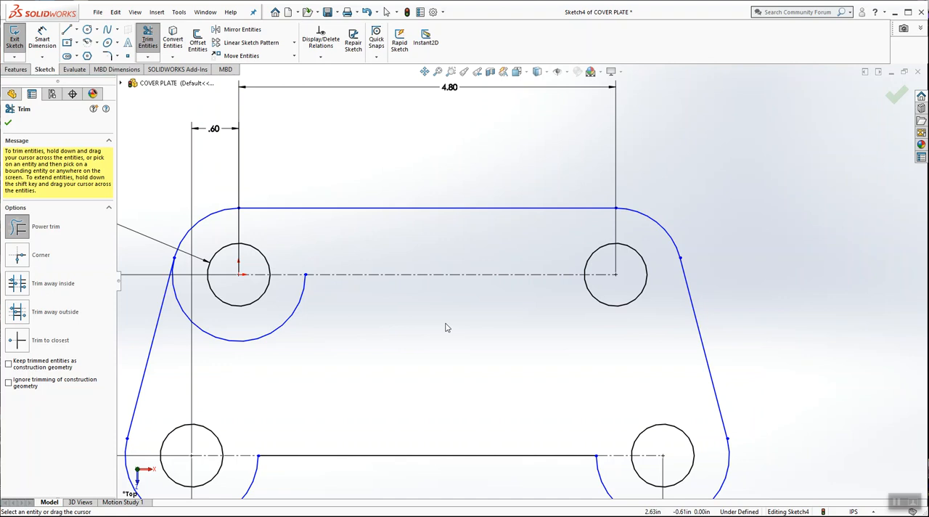
{"action": "left_click_drag", "start_coordinate": [411, 327], "coordinate": [284, 325]}
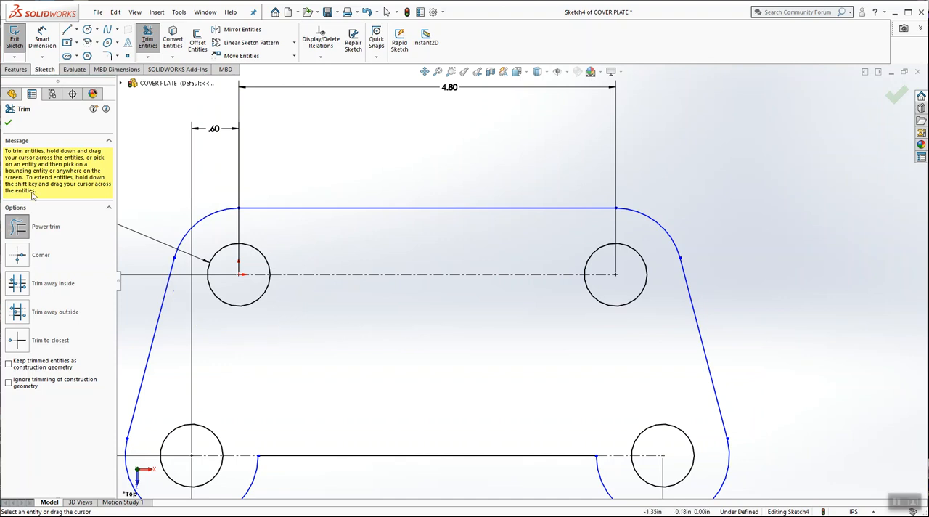
{"action": "left_click", "coordinate": [8, 122]}
{"action": "mouse_move", "coordinate": [526, 245]}
{"action": "left_mouse_down"}
{"action": "mouse_move", "coordinate": [546, 274]}
{"action": "mouse_move", "coordinate": [552, 321]}
{"action": "mouse_move", "coordinate": [525, 246]}
{"action": "left_mouse_up"}
{"action": "scroll", "coordinate": [521, 353], "scroll_direction": "up", "scroll_amount": 4}
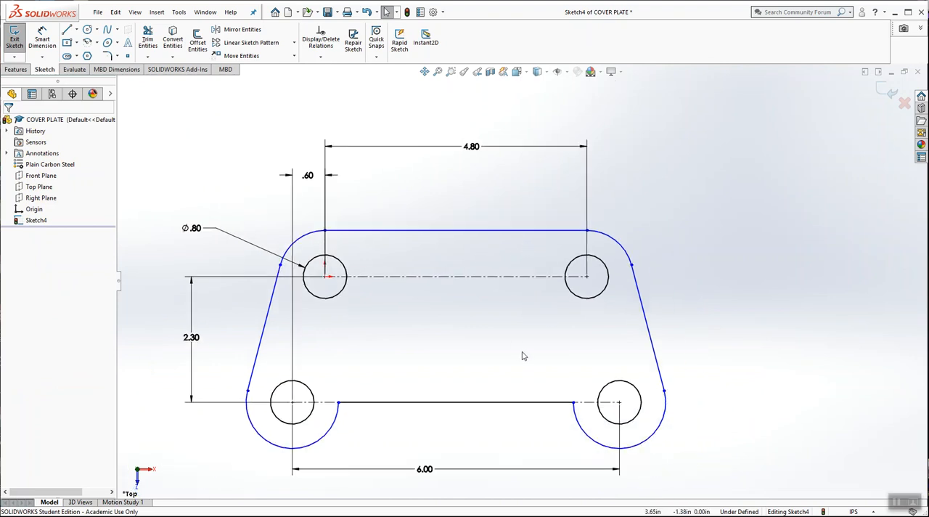
{"action": "scroll", "coordinate": [516, 347], "scroll_direction": "down", "scroll_amount": 3}
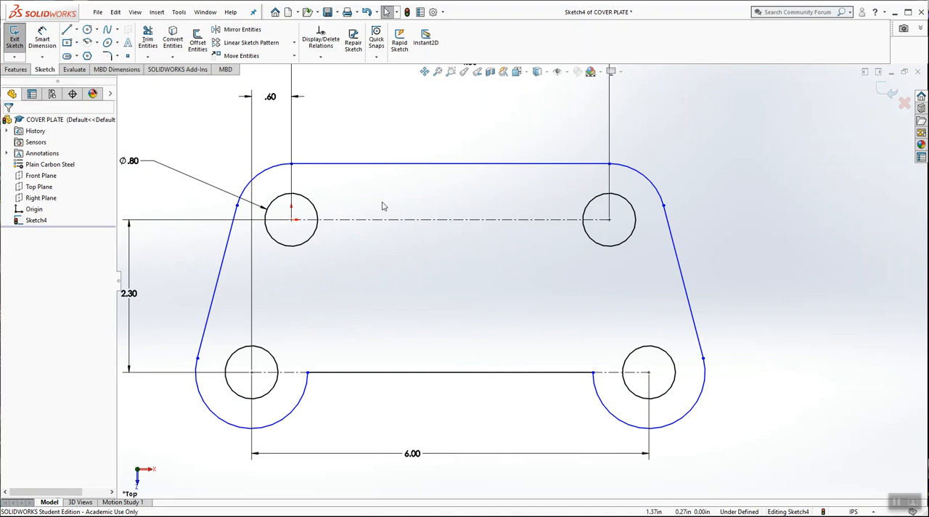
Step: Try to dimension the radius of the lower-right outer arc, and delete that dimension
{"action": "left_click", "coordinate": [42, 36]}
{"action": "key", "text": "z"}
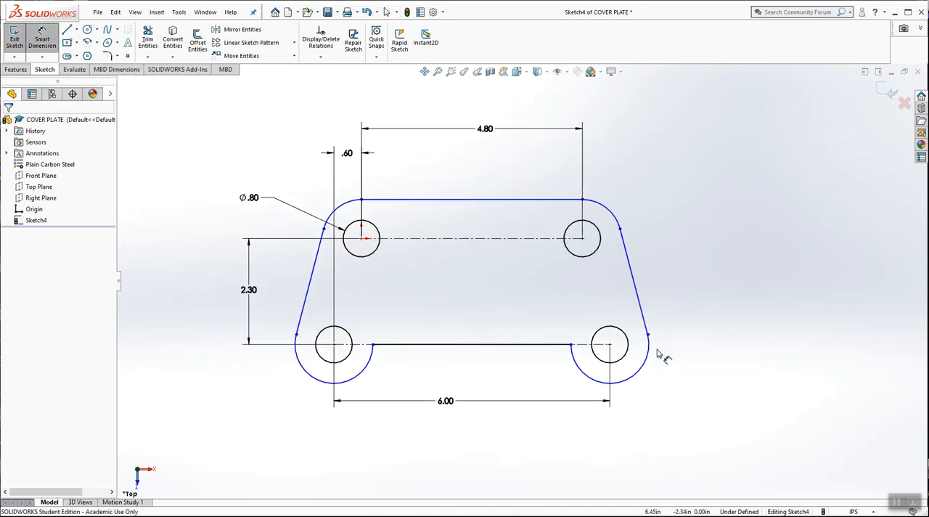
{"action": "left_click", "coordinate": [646, 372]}
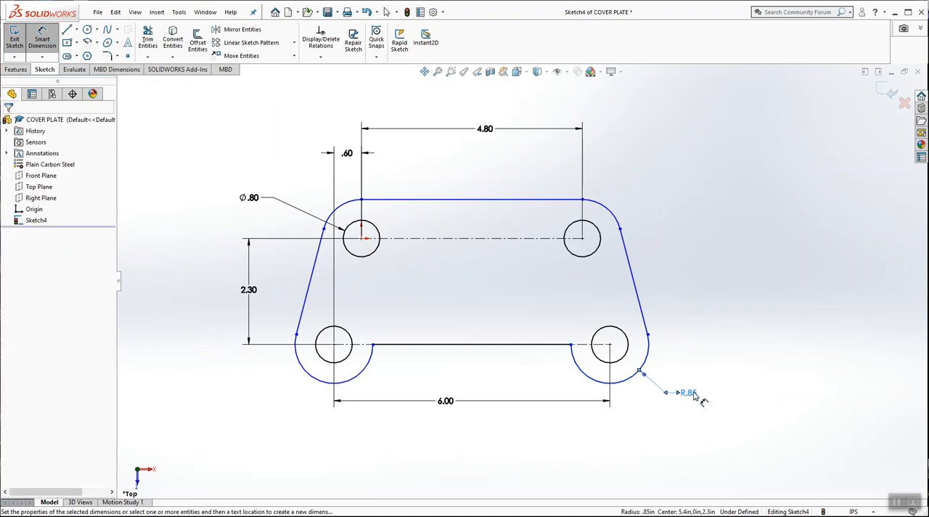
{"action": "left_click", "coordinate": [694, 393]}
{"action": "double_click", "coordinate": [690, 393]}
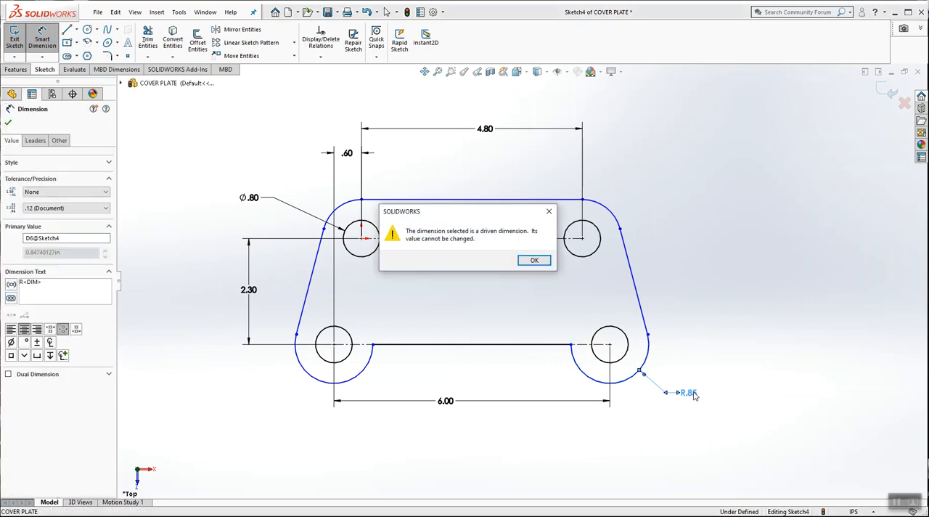
{"action": "key", "text": "Return"}
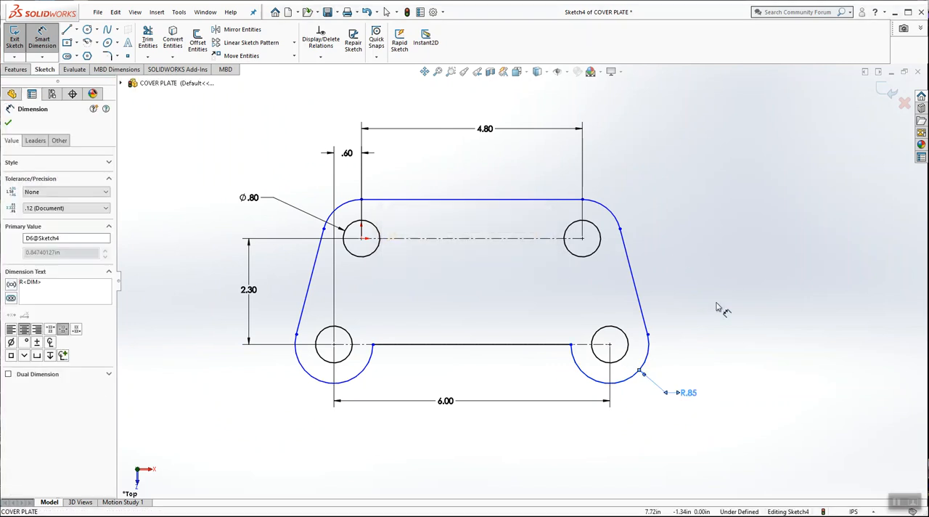
{"action": "key", "text": "Escape"}
{"action": "left_click", "coordinate": [690, 393]}
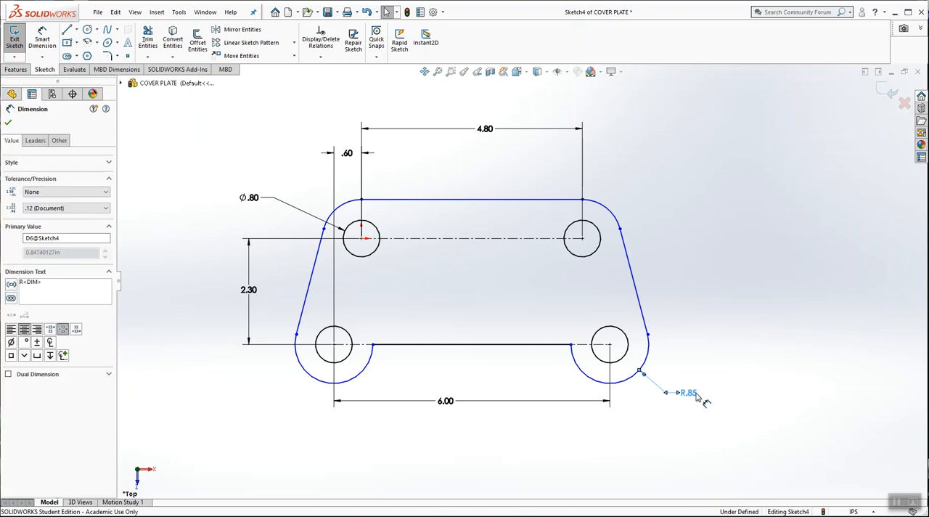
{"action": "key", "text": "Delete"}
Step: Dimension the upper-right corner arc with a radius of 0.8 in and place the dimension text above and outside the profile
{"action": "left_click", "coordinate": [42, 32]}
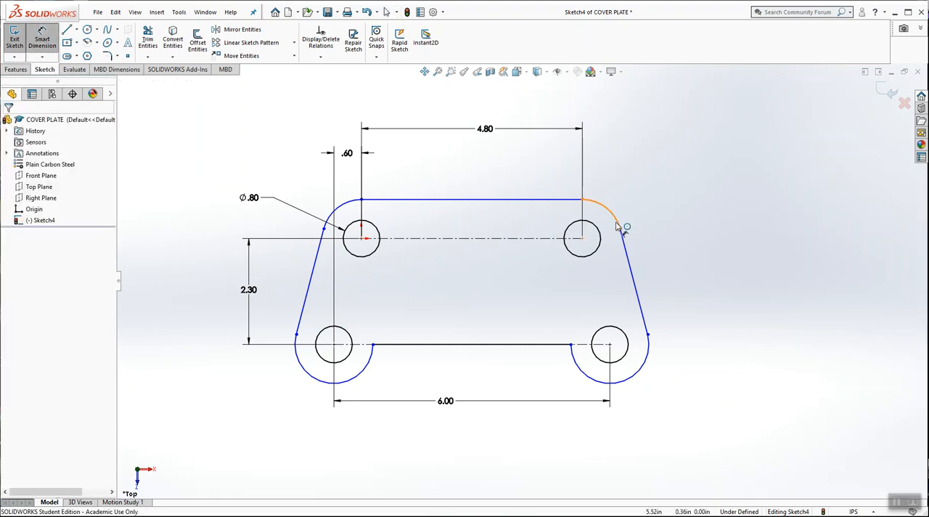
{"action": "left_click", "coordinate": [616, 217]}
{"action": "left_click", "coordinate": [614, 192]}
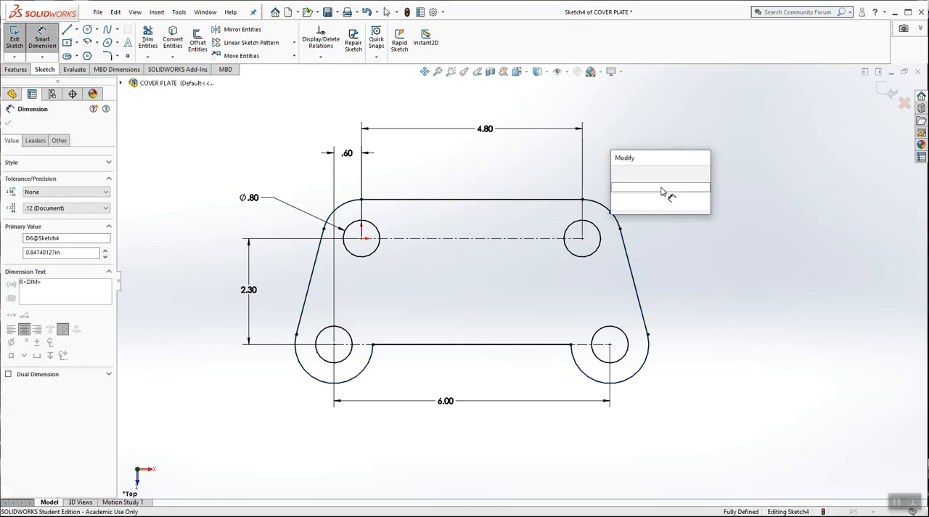
{"action": "key", "text": "BackSpace"}
{"action": "type", "text": ".8"}
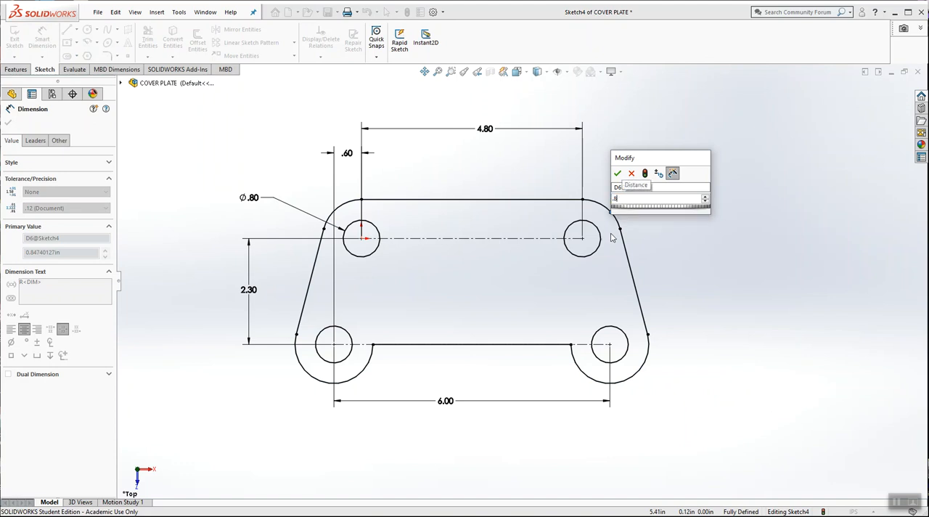
{"action": "key", "text": "Return"}
{"action": "left_click", "coordinate": [661, 235]}
{"action": "key", "text": "Escape"}
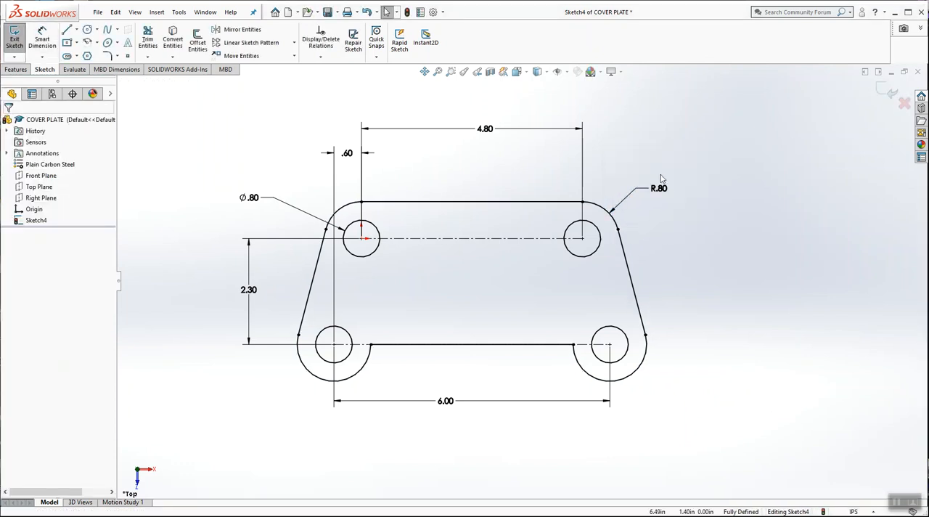
{"action": "left_click_drag", "start_coordinate": [661, 189], "coordinate": [679, 154]}
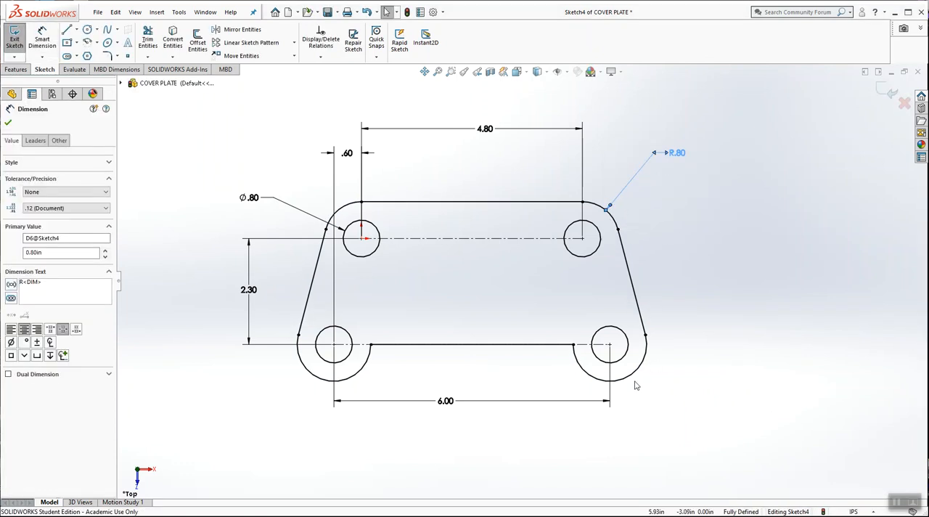
{"action": "left_click", "coordinate": [727, 310]}
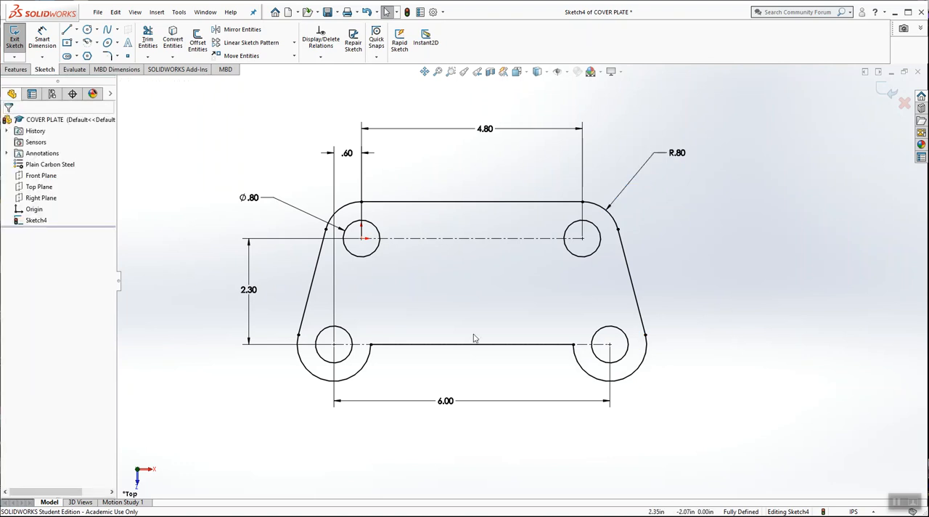
Step: Add 0.4 in sketch fillets at both corners where the lower horizontal line meets the lower outer arcs
{"action": "scroll", "coordinate": [468, 314], "scroll_direction": "down", "scroll_amount": 3}
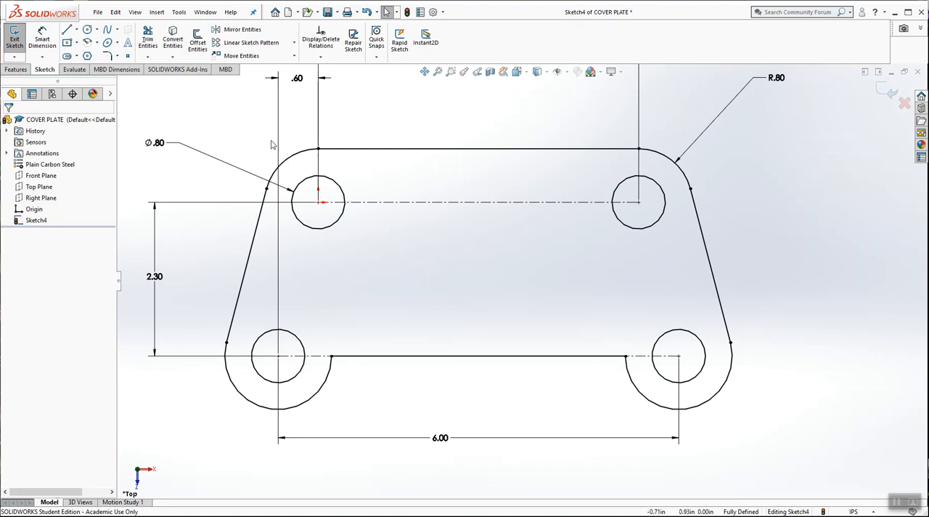
{"action": "left_click", "coordinate": [107, 56]}
{"action": "type", "text": ".4"}
{"action": "left_click", "coordinate": [333, 357]}
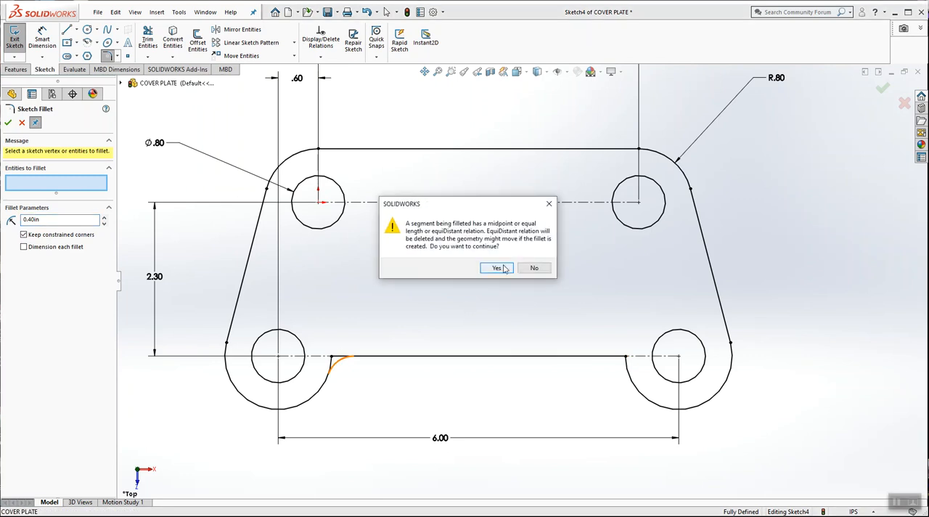
{"action": "left_click", "coordinate": [505, 268]}
{"action": "left_click", "coordinate": [628, 359]}
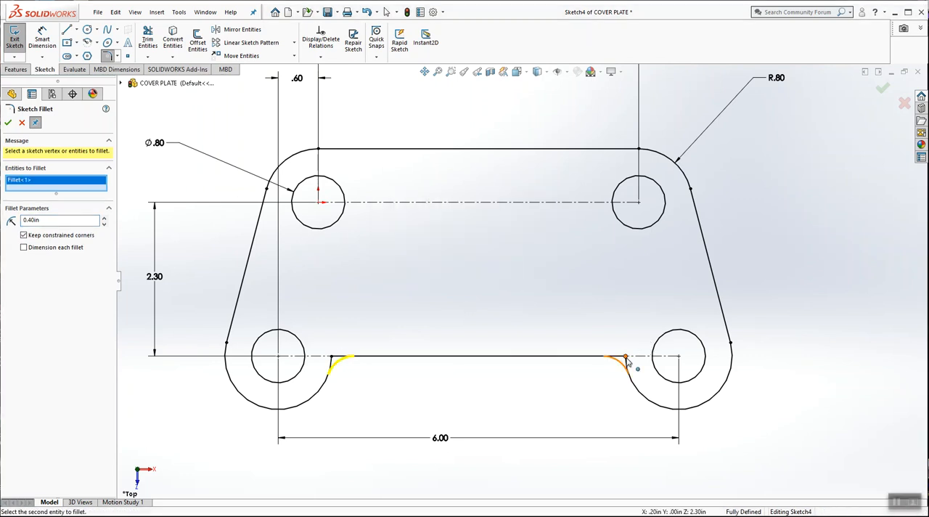
{"action": "left_click", "coordinate": [494, 276]}
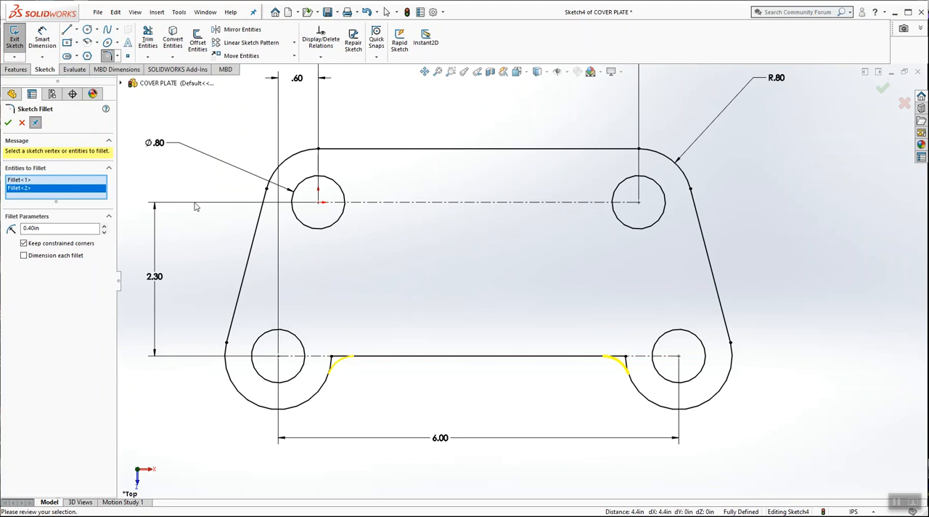
{"action": "left_click", "coordinate": [8, 123]}
{"action": "left_click", "coordinate": [8, 122]}
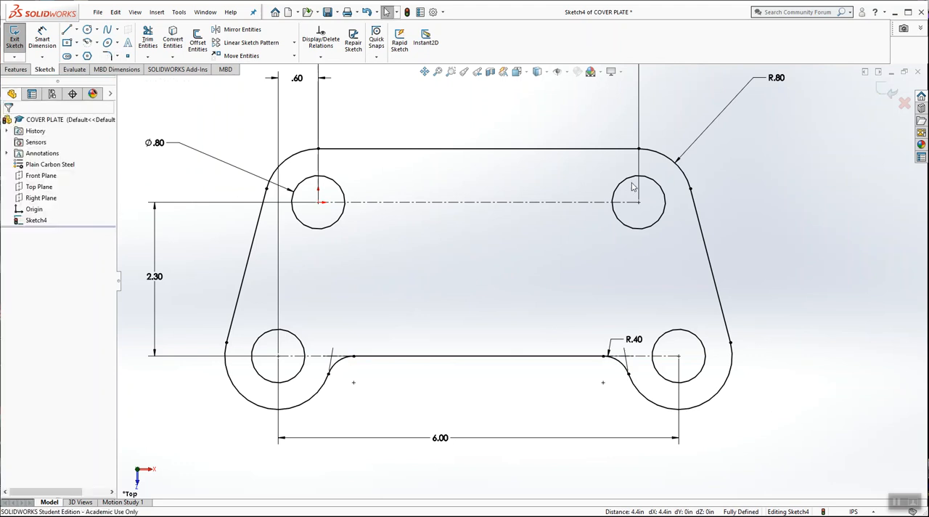
Step: Set the view to isometric and exit the finished profile sketch
{"action": "key", "text": "f"}
{"action": "scroll", "coordinate": [543, 227], "scroll_direction": "down", "scroll_amount": 1}
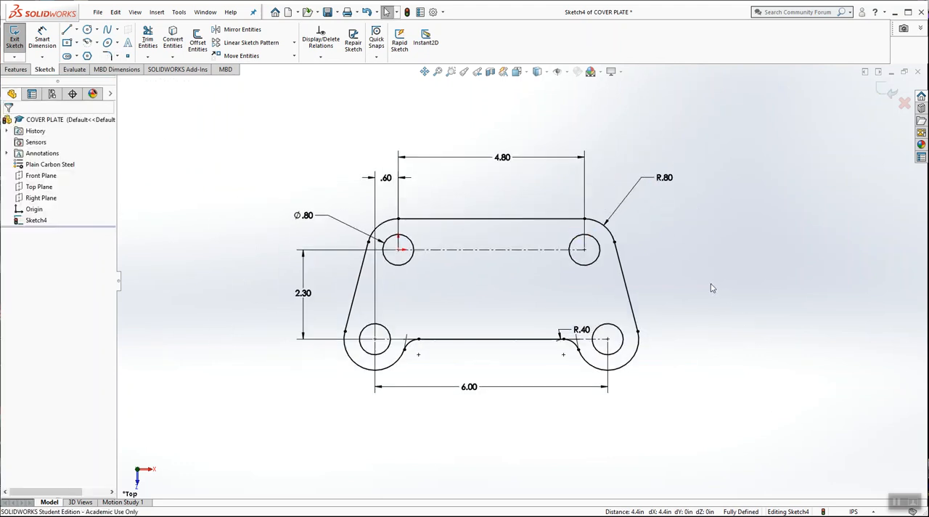
{"action": "scroll", "coordinate": [713, 289], "scroll_direction": "down", "scroll_amount": 1}
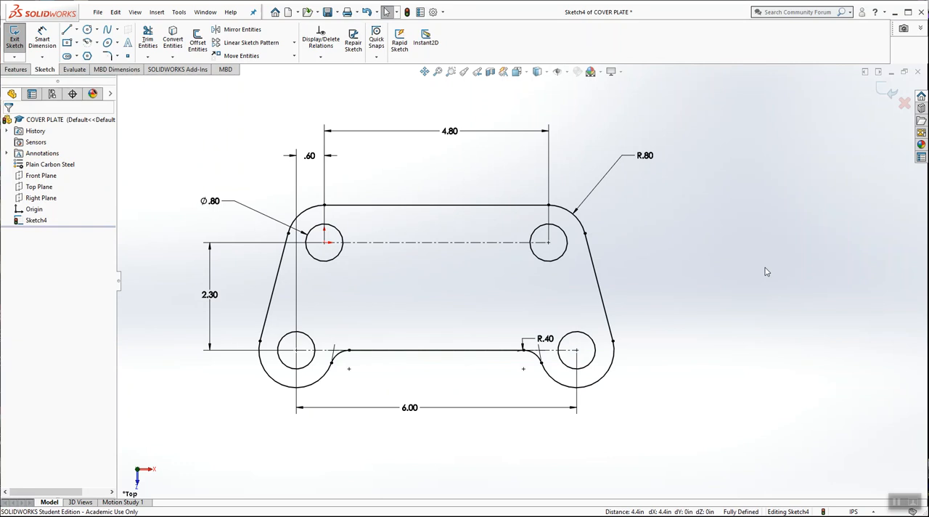
{"action": "left_click", "coordinate": [517, 71]}
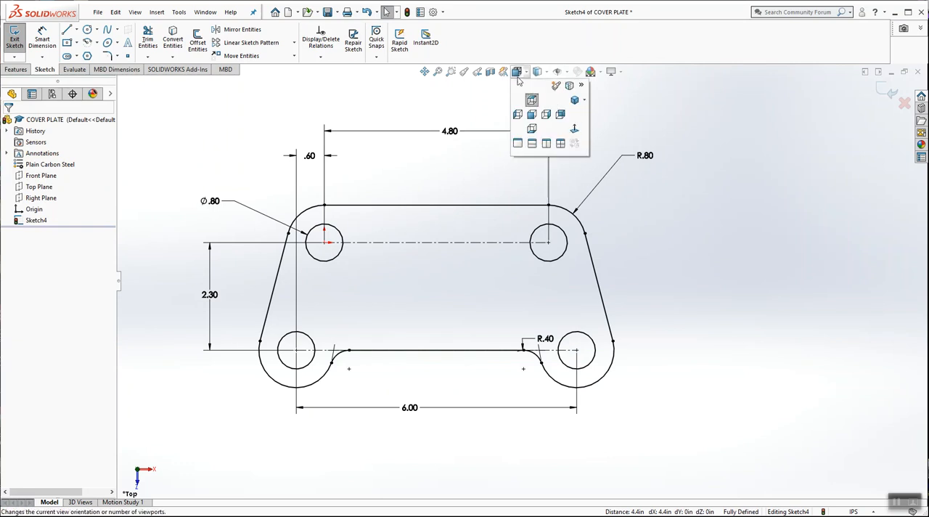
{"action": "left_click", "coordinate": [576, 101]}
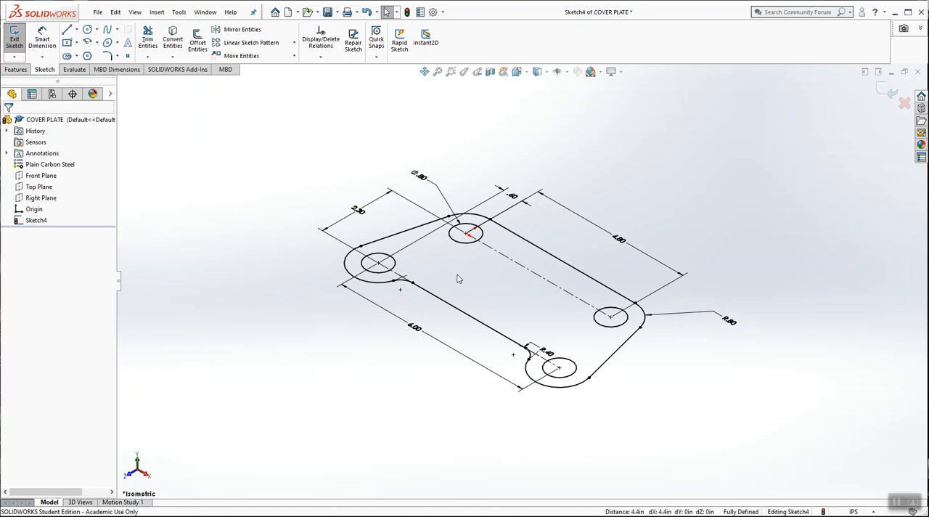
{"action": "left_click", "coordinate": [889, 90]}
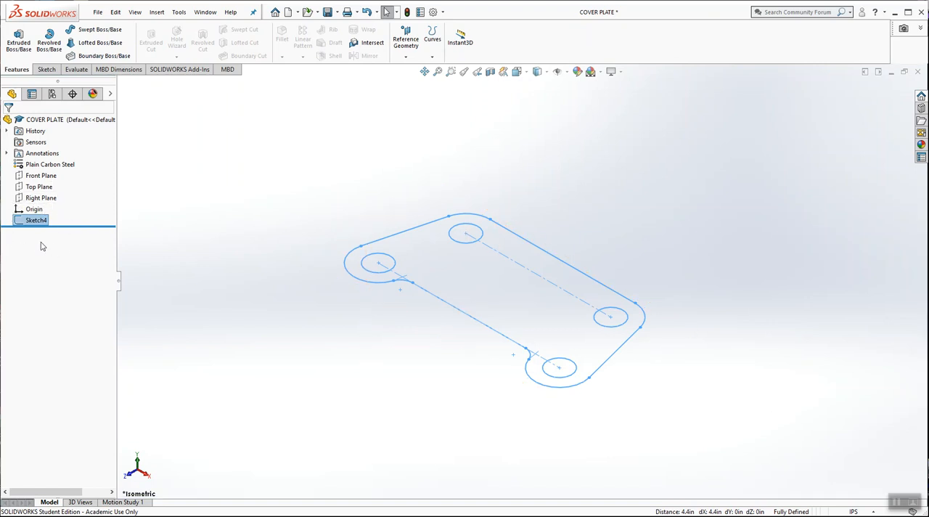
Step: Extrude the profile sketch as a blind boss 0.25 in thick from the sketch plane
{"action": "left_click", "coordinate": [19, 40]}
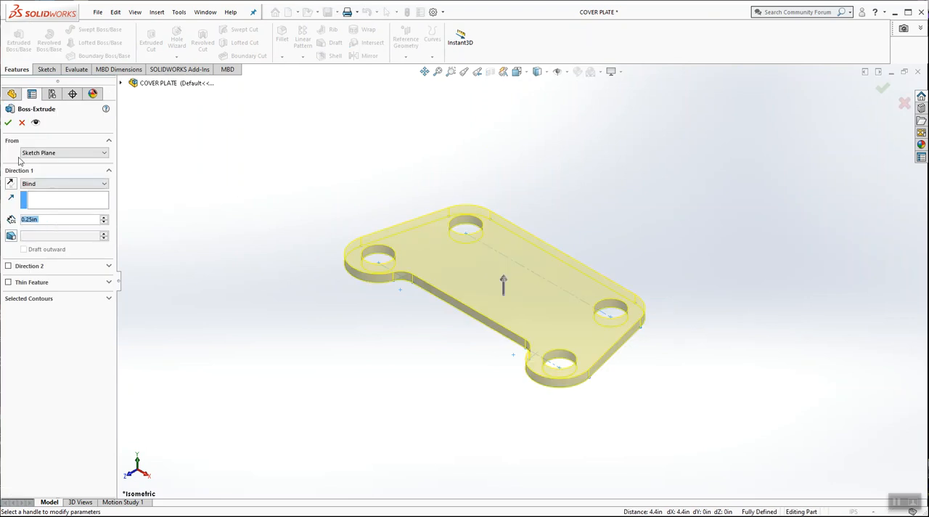
{"action": "left_click", "coordinate": [8, 122]}
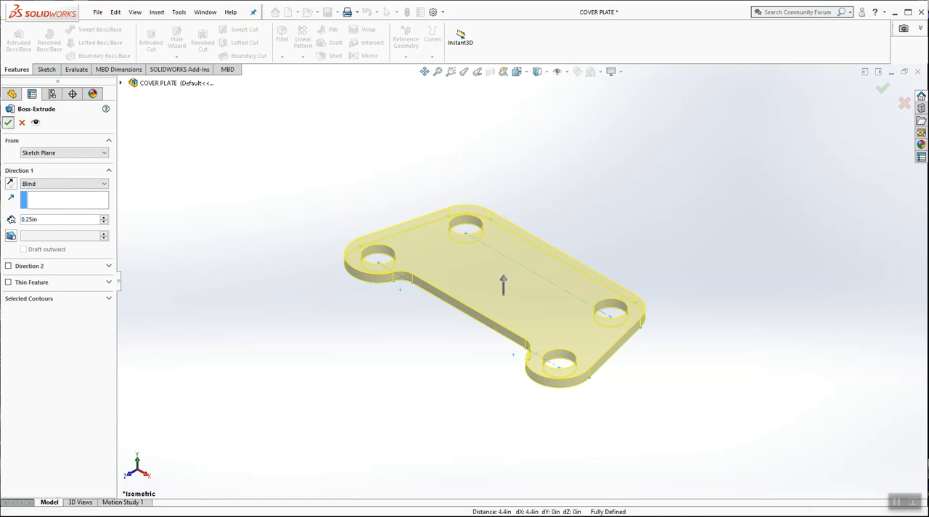
{"action": "middle_click_drag", "start_coordinate": [537, 198], "coordinate": [572, 286]}
{"action": "scroll", "coordinate": [565, 282], "scroll_direction": "down", "scroll_amount": 2}
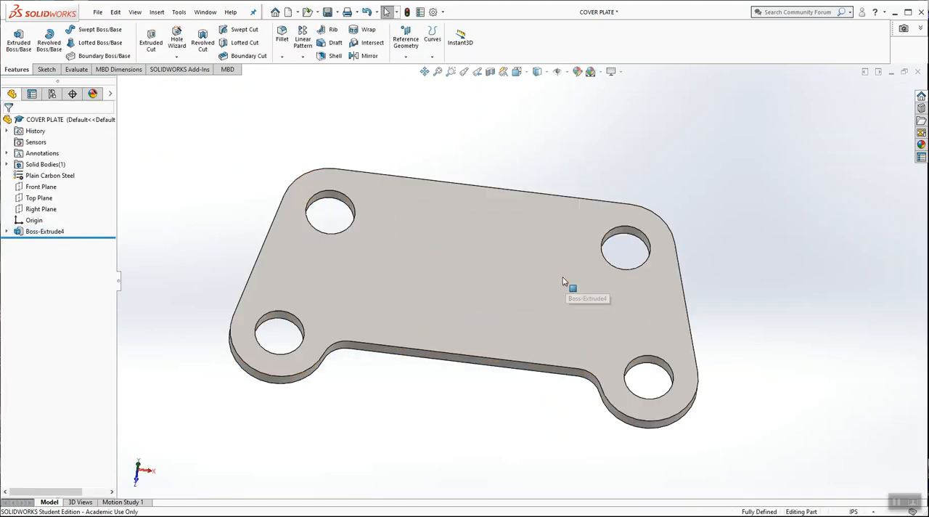